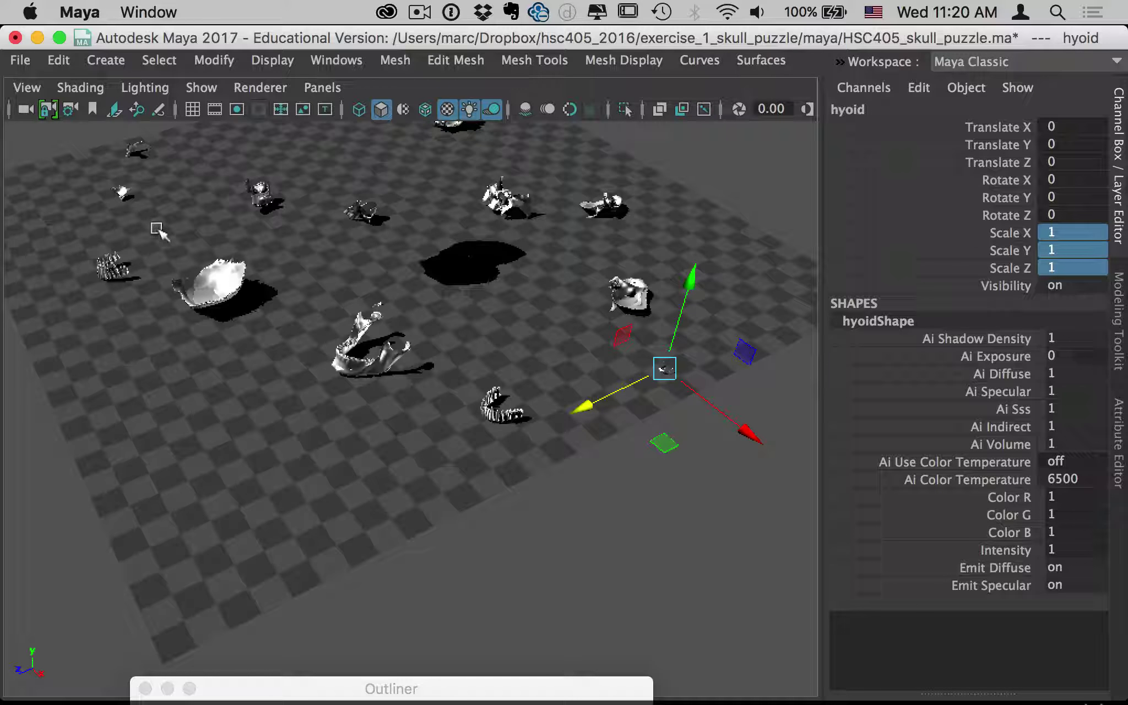
Open the File menu while the HSC405_skull_puzzle scene is loaded.
{"action": "left_click", "coordinate": [21, 60]}
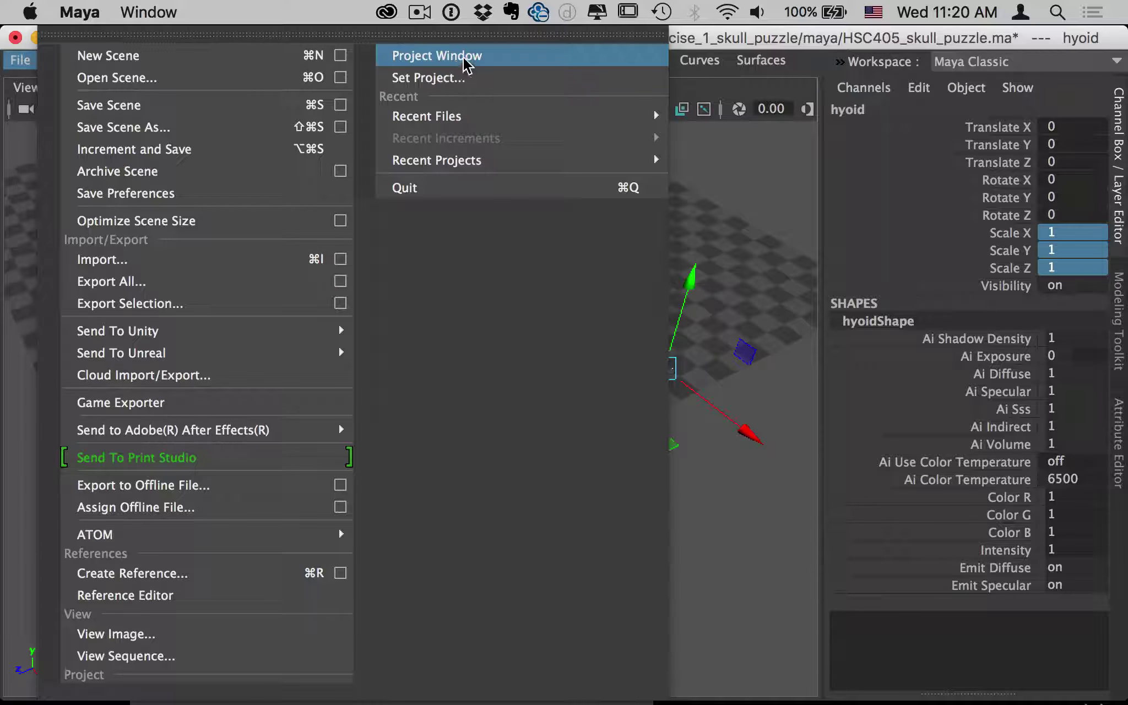
In the Project Window, clear and then reset the exercise_1_skull_puzzle folder locations to defaults.
{"action": "left_click", "coordinate": [462, 60]}
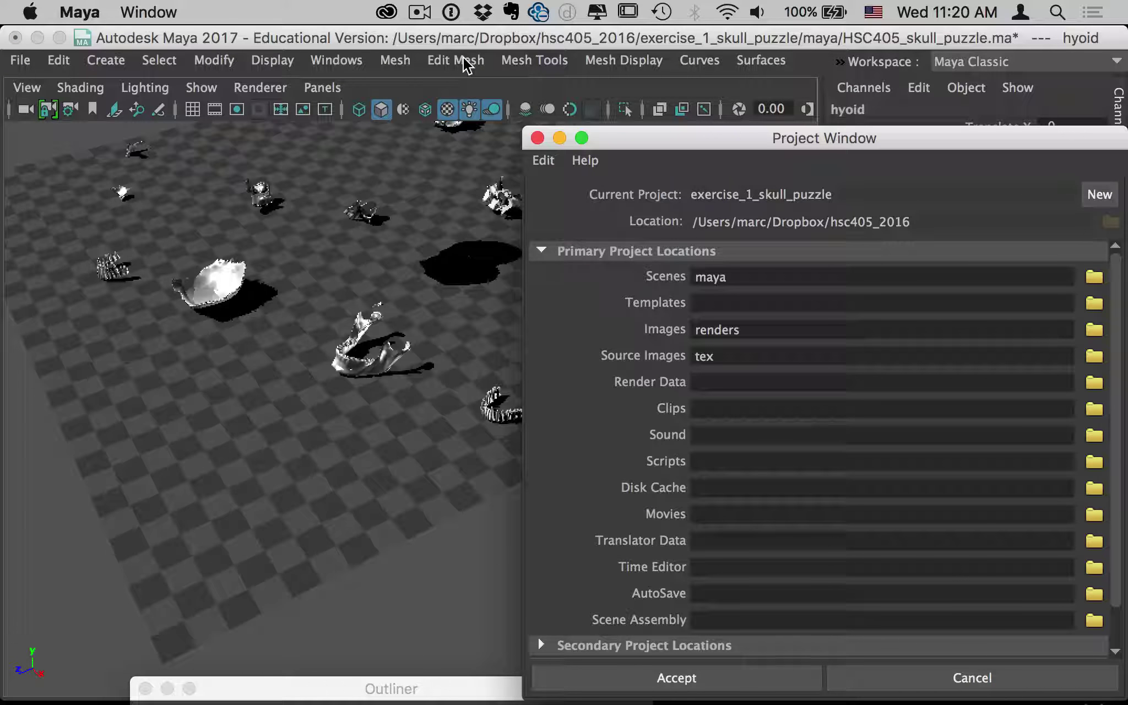
{"action": "left_click_drag", "start_coordinate": [626, 135], "coordinate": [547, 111]}
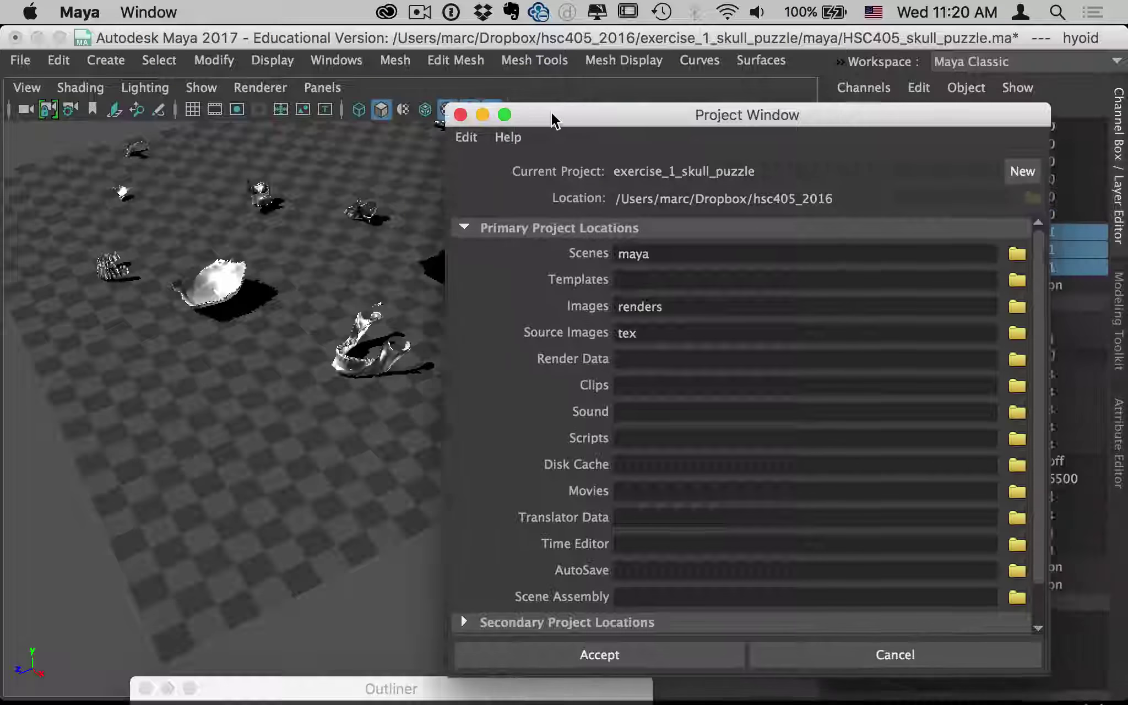
{"action": "left_click", "coordinate": [466, 132]}
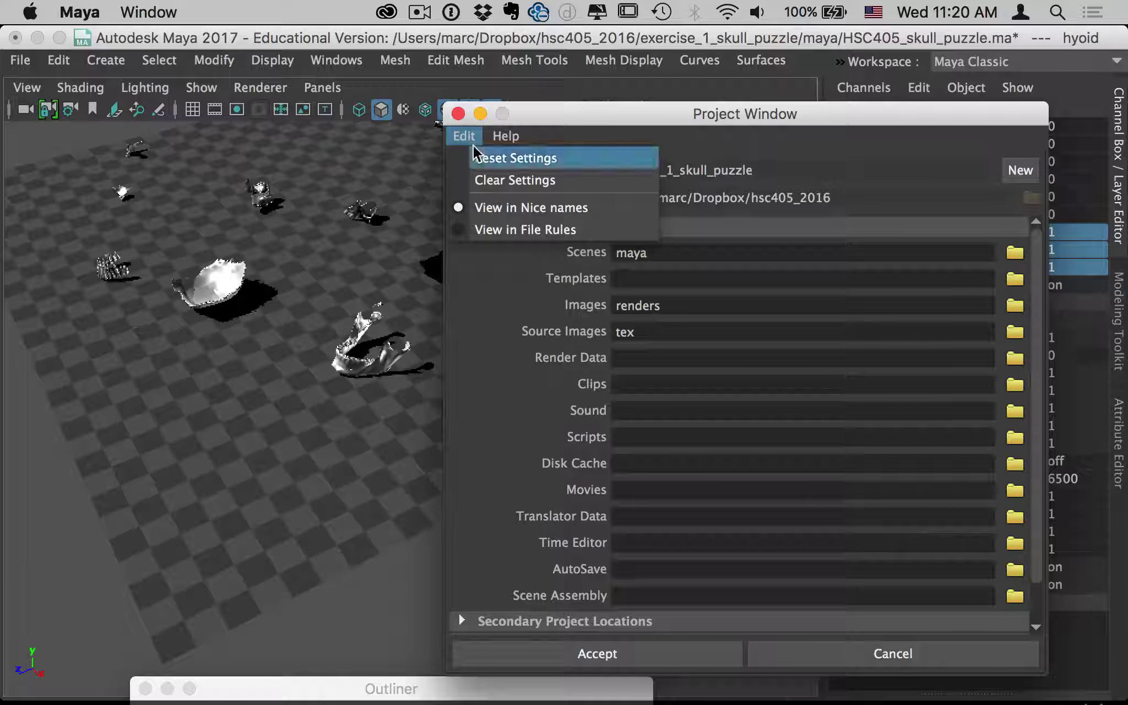
{"action": "left_click", "coordinate": [488, 180]}
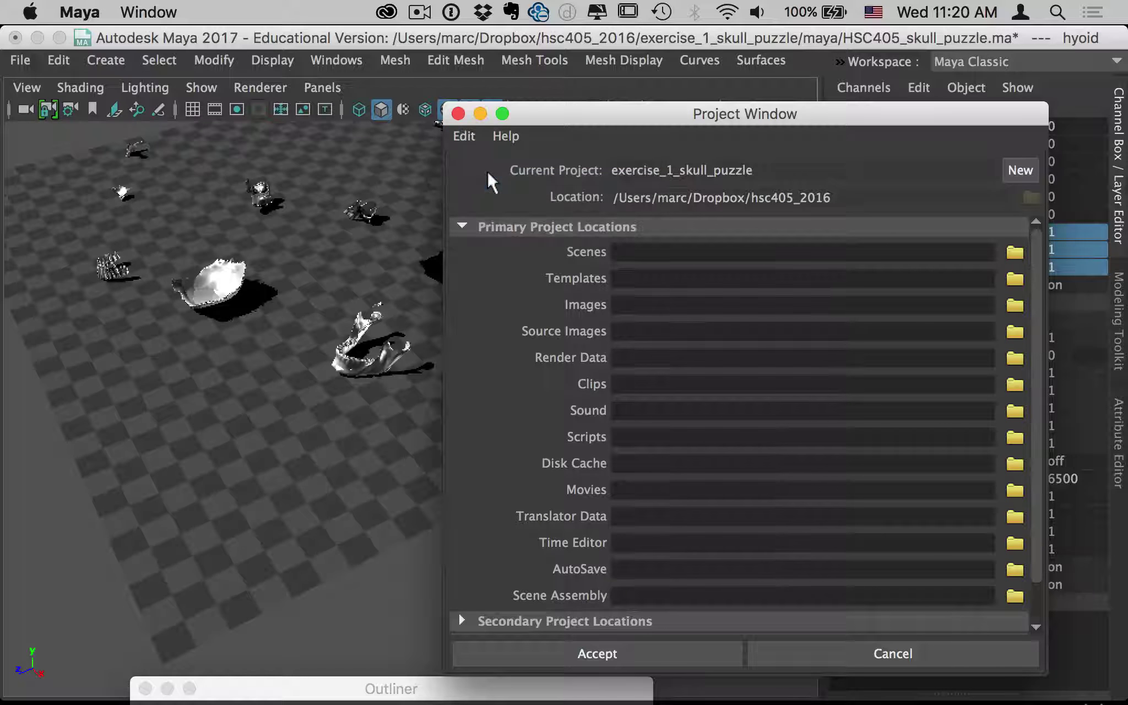
{"action": "left_click", "coordinate": [468, 135]}
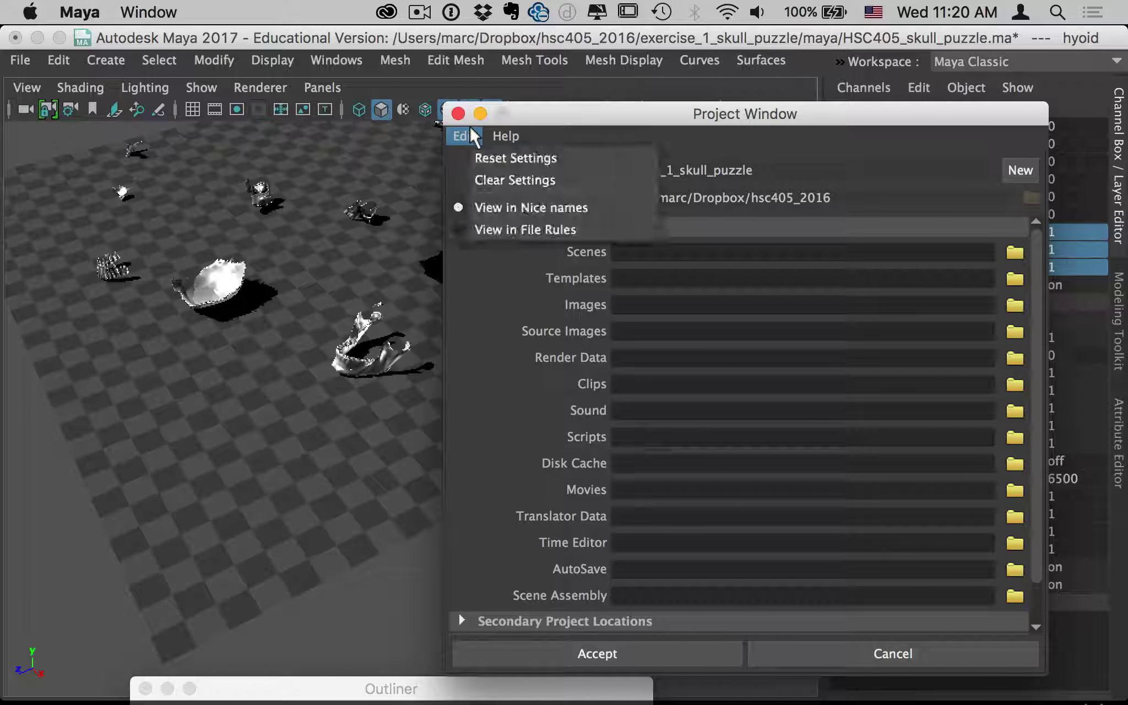
{"action": "left_click", "coordinate": [486, 158]}
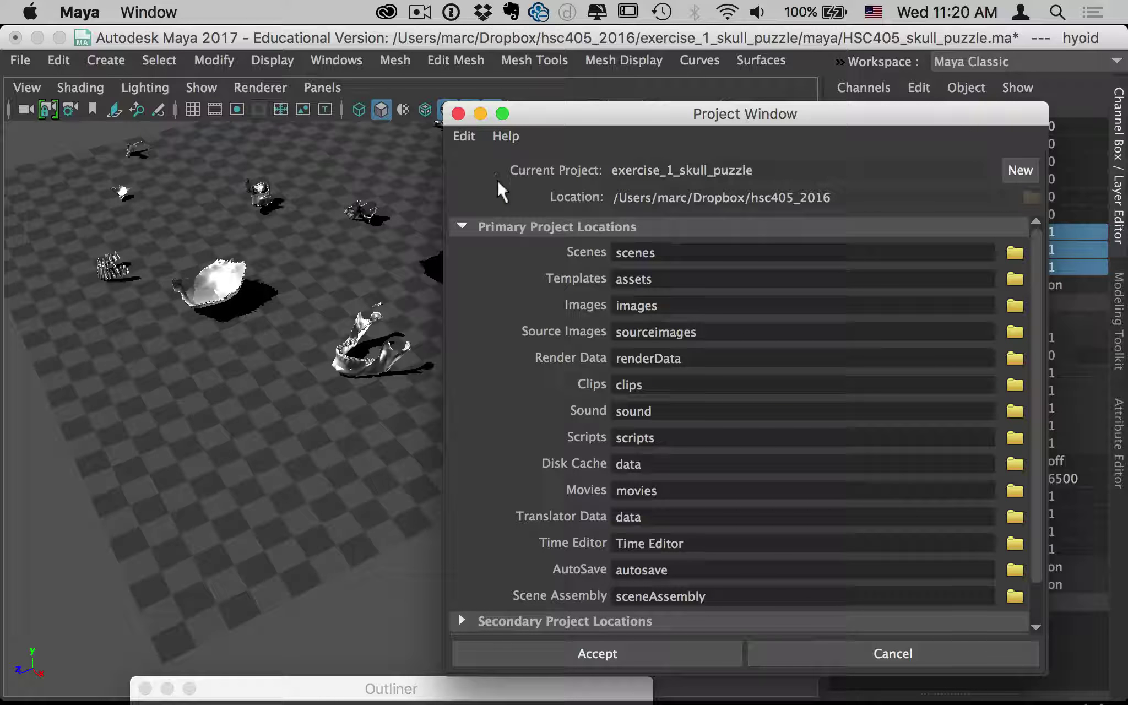
{"action": "left_click_drag", "start_coordinate": [718, 124], "coordinate": [539, 104]}
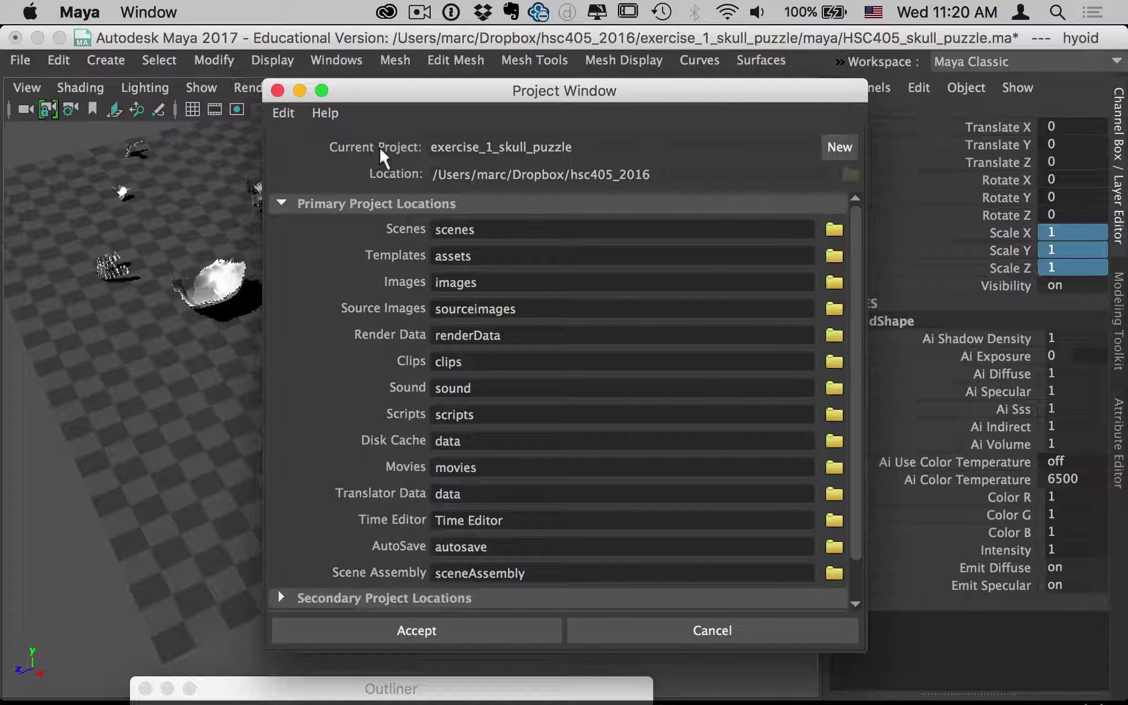
Create a New_Project entry and clear all its primary location fields.
{"action": "left_click", "coordinate": [853, 141]}
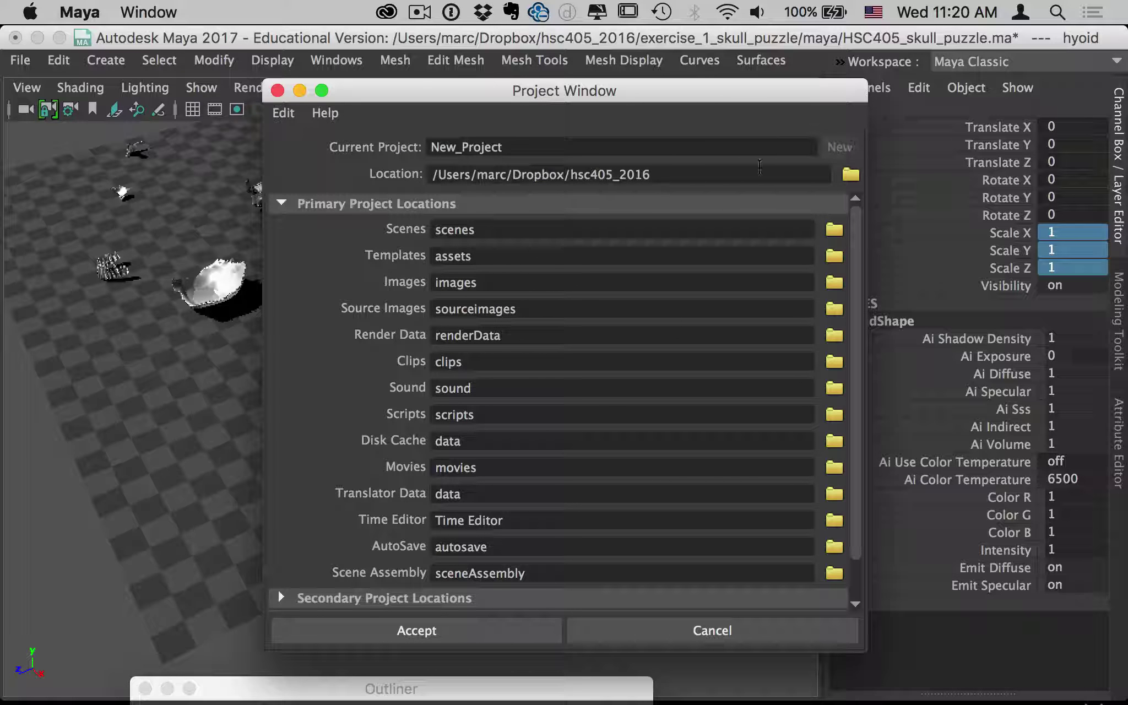
{"action": "left_click", "coordinate": [283, 112]}
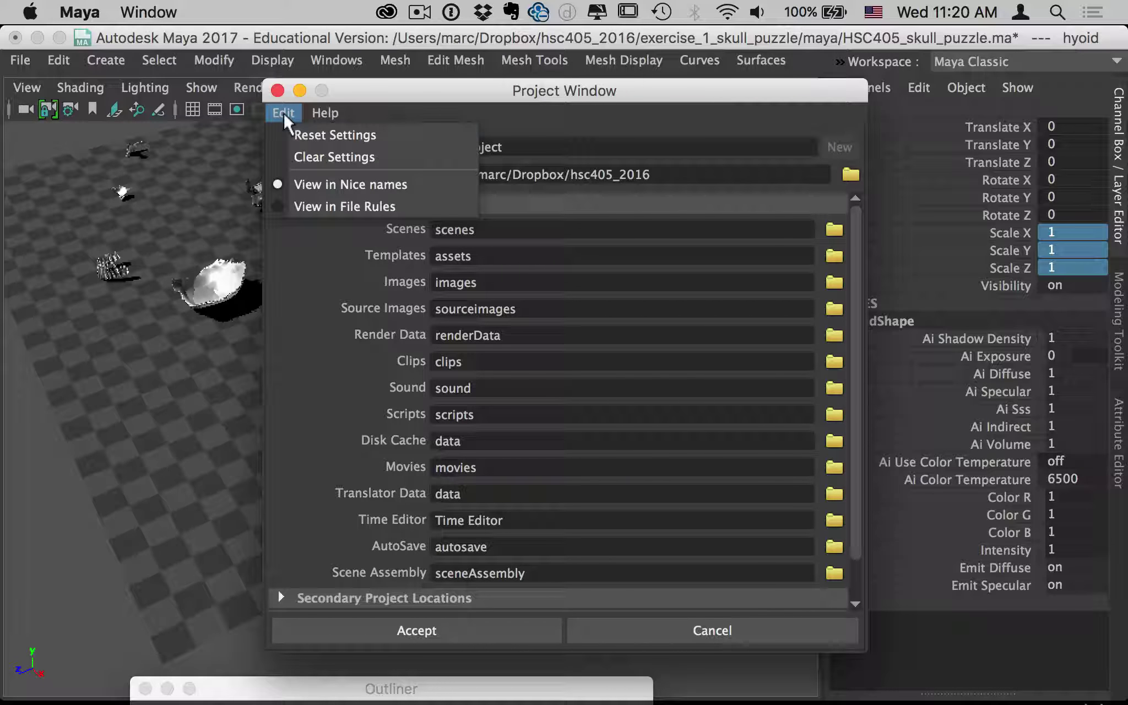
{"action": "left_click", "coordinate": [300, 157]}
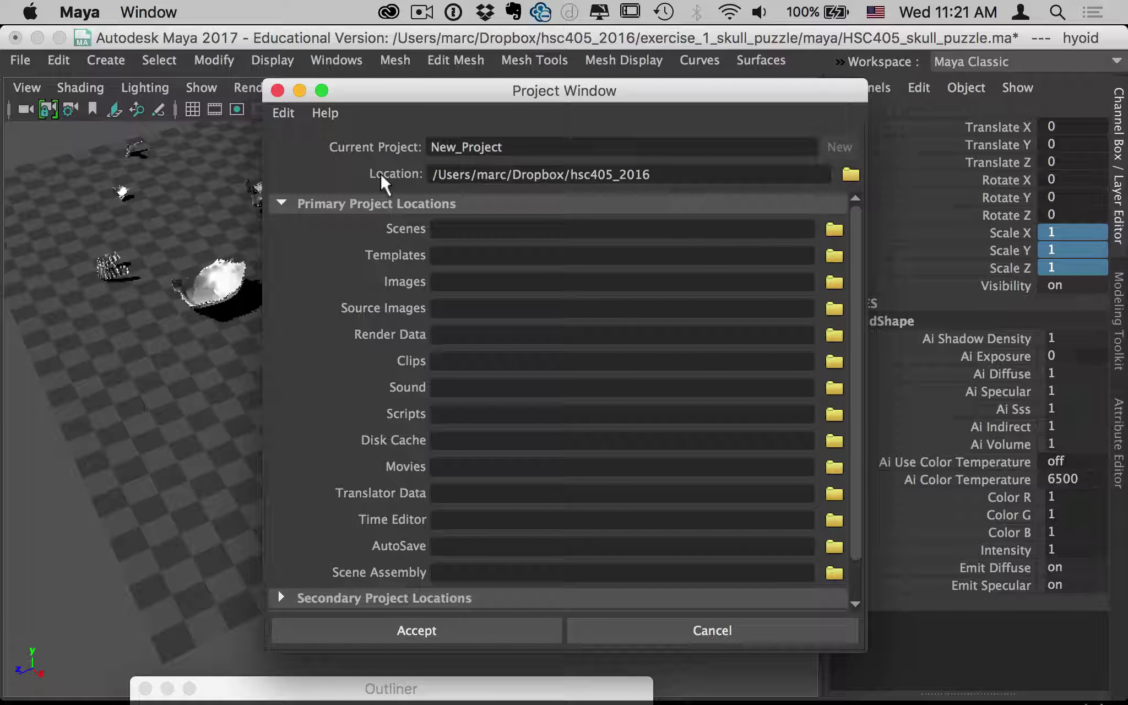
Set the new project's location to the user's Desktop folder.
{"action": "left_click", "coordinate": [847, 175]}
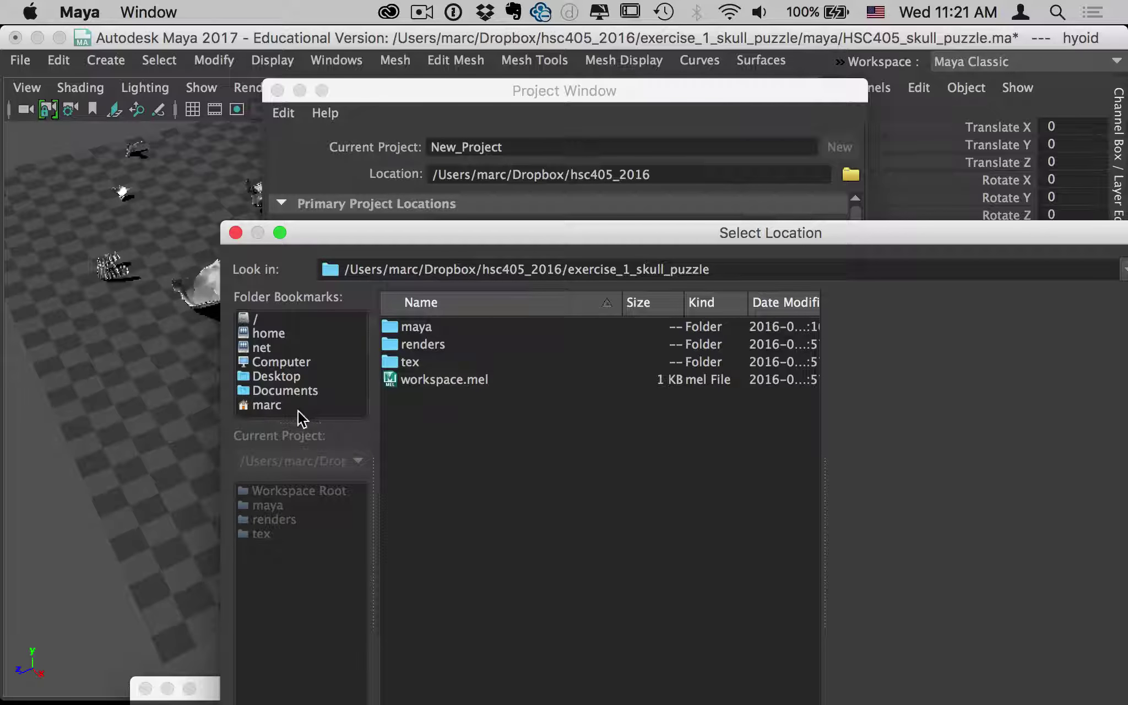
{"action": "left_click", "coordinate": [283, 406]}
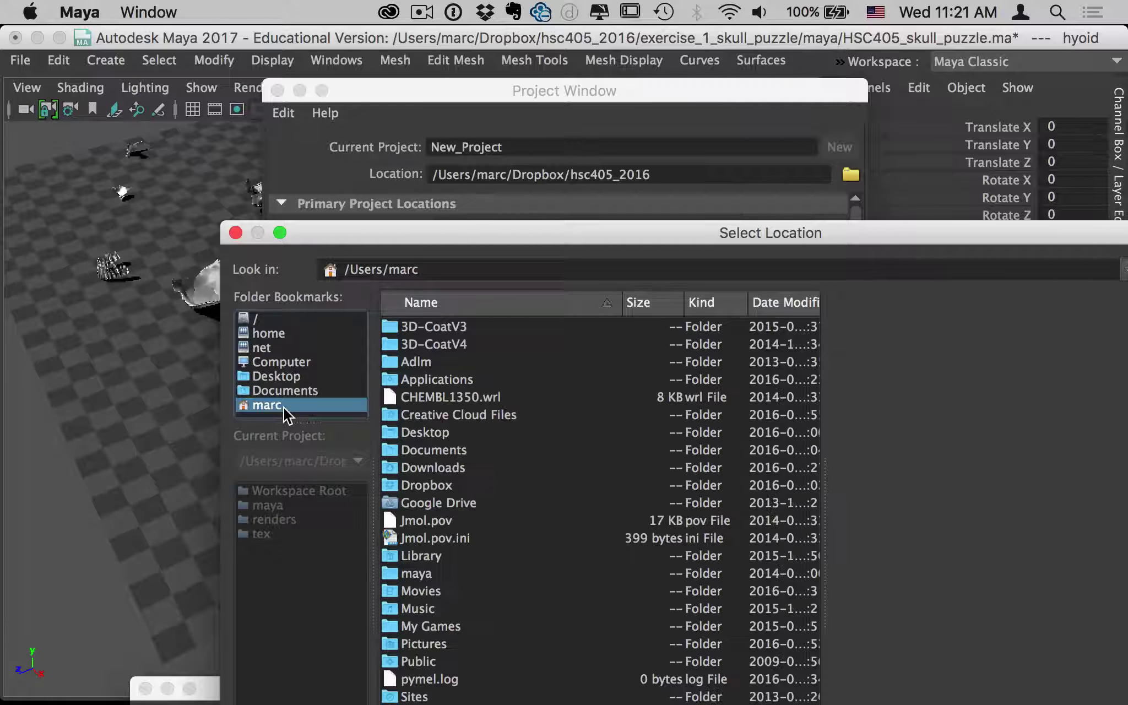
{"action": "double_click", "coordinate": [421, 431]}
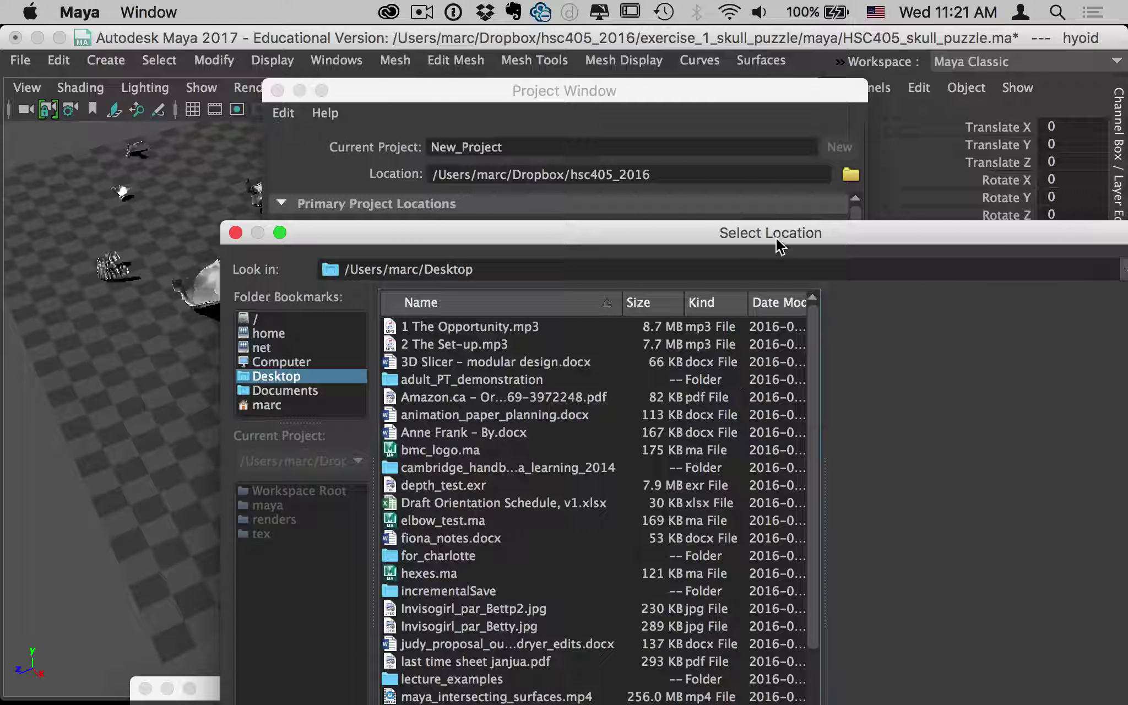
{"action": "left_click_drag", "start_coordinate": [775, 237], "coordinate": [459, 42]}
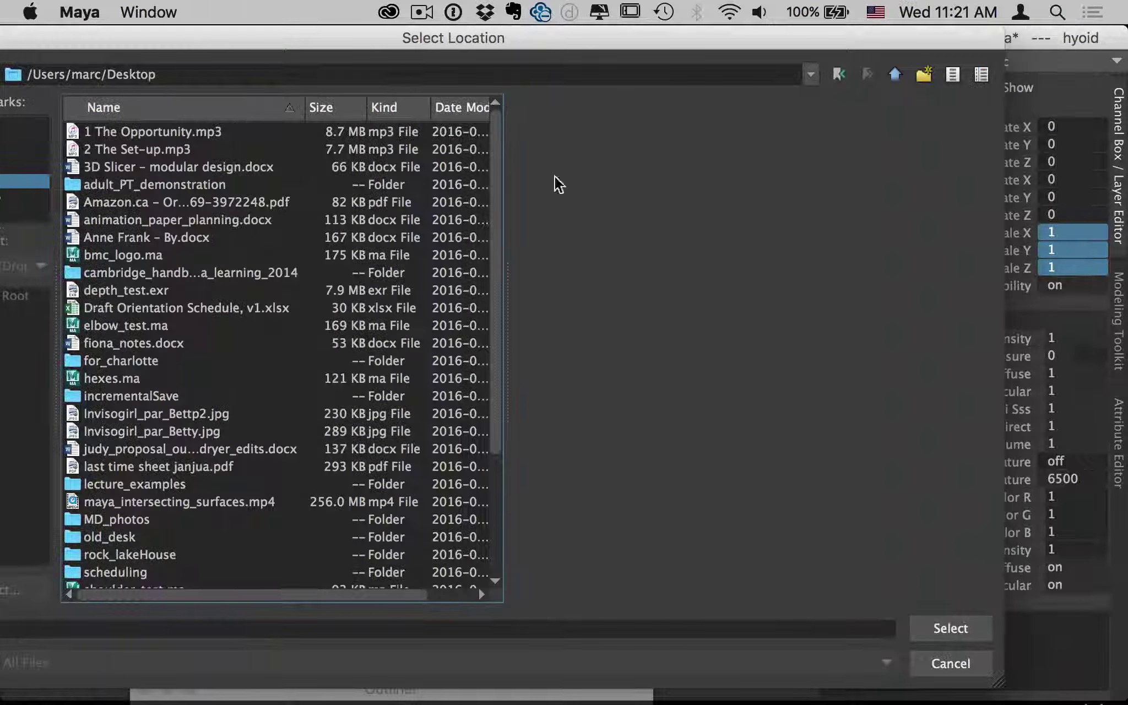
{"action": "left_click", "coordinate": [961, 628]}
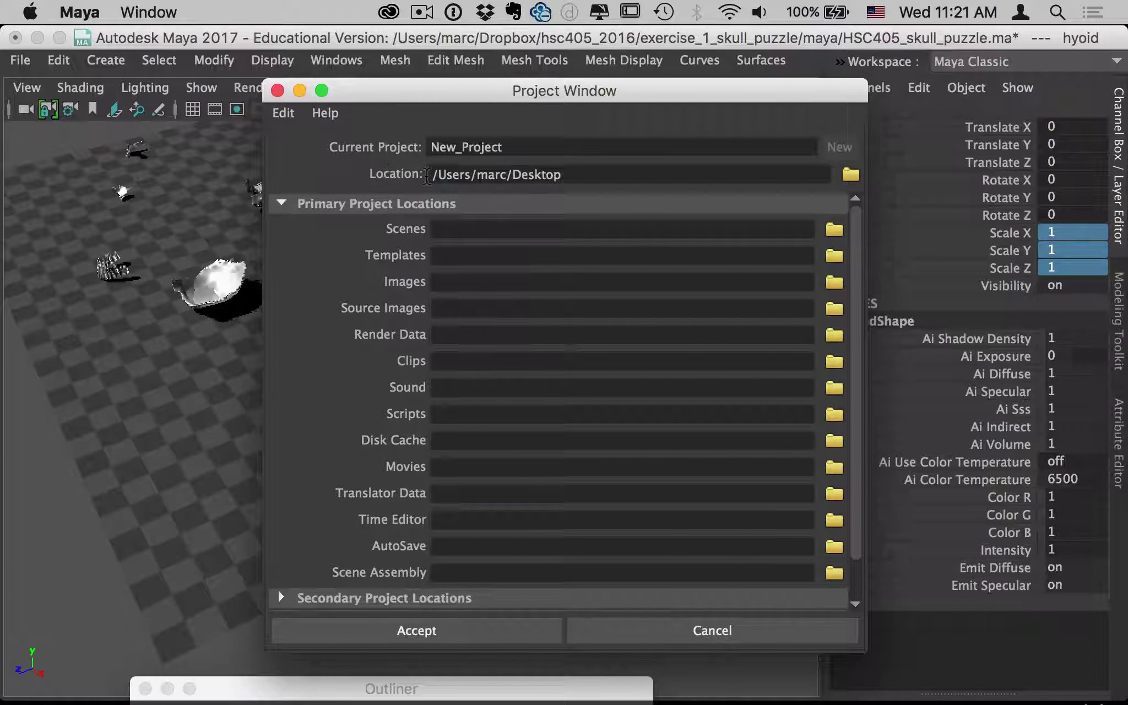
{"action": "left_click_drag", "start_coordinate": [432, 175], "coordinate": [565, 176]}
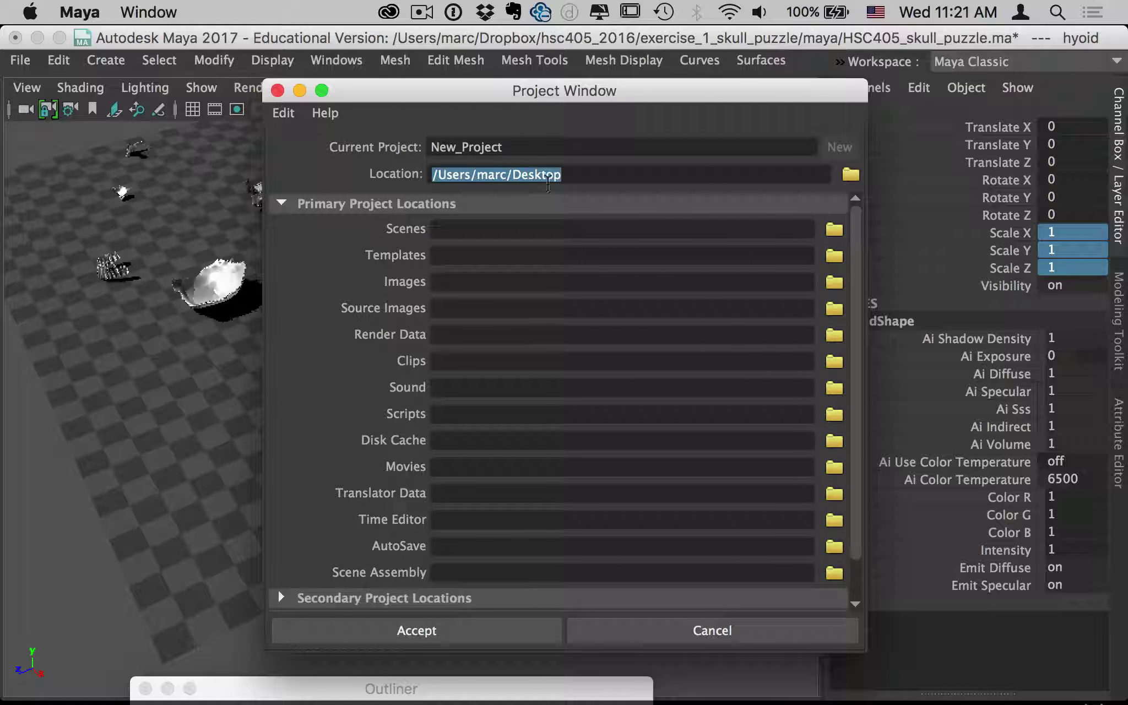
{"action": "left_click", "coordinate": [470, 175]}
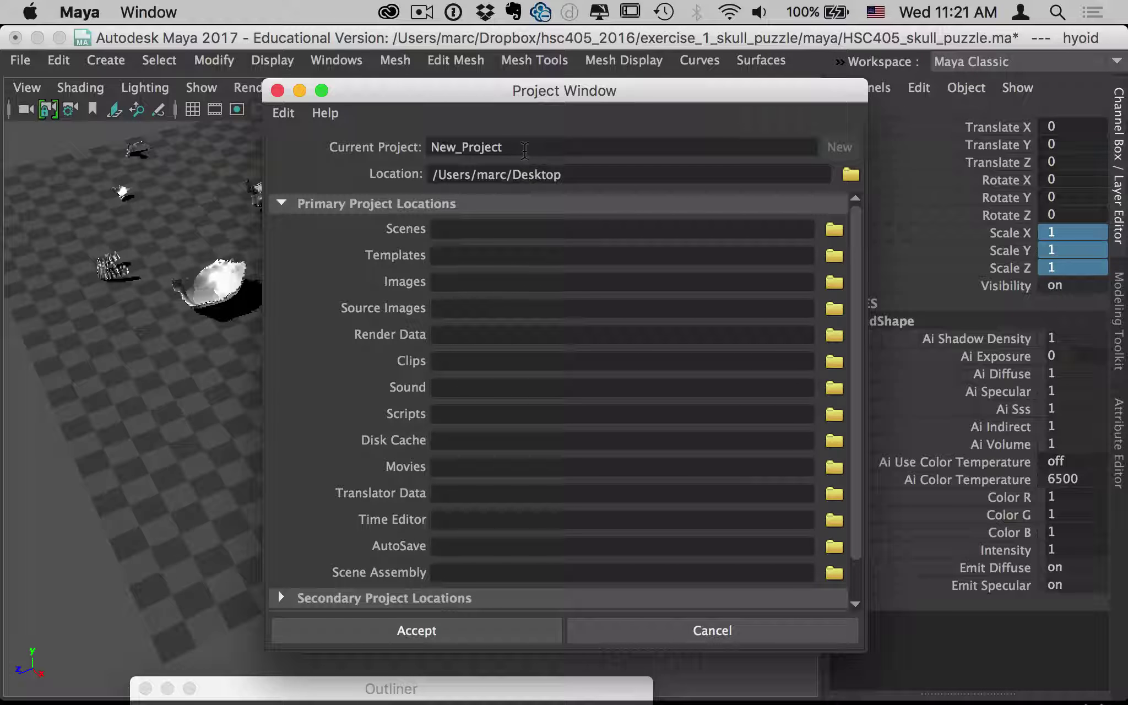
Replace New_Project with the student's name followed by a1e1 as the project name.
{"action": "left_click_drag", "start_coordinate": [524, 149], "coordinate": [375, 149]}
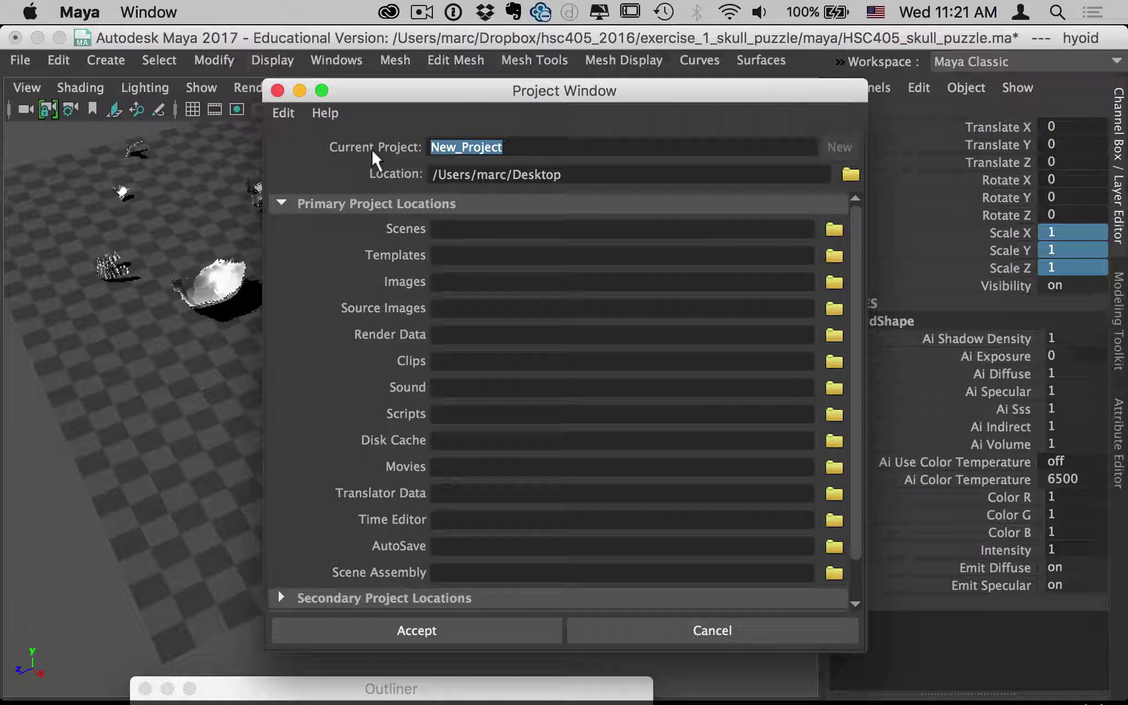
{"action": "type", "text": "a1e1"}
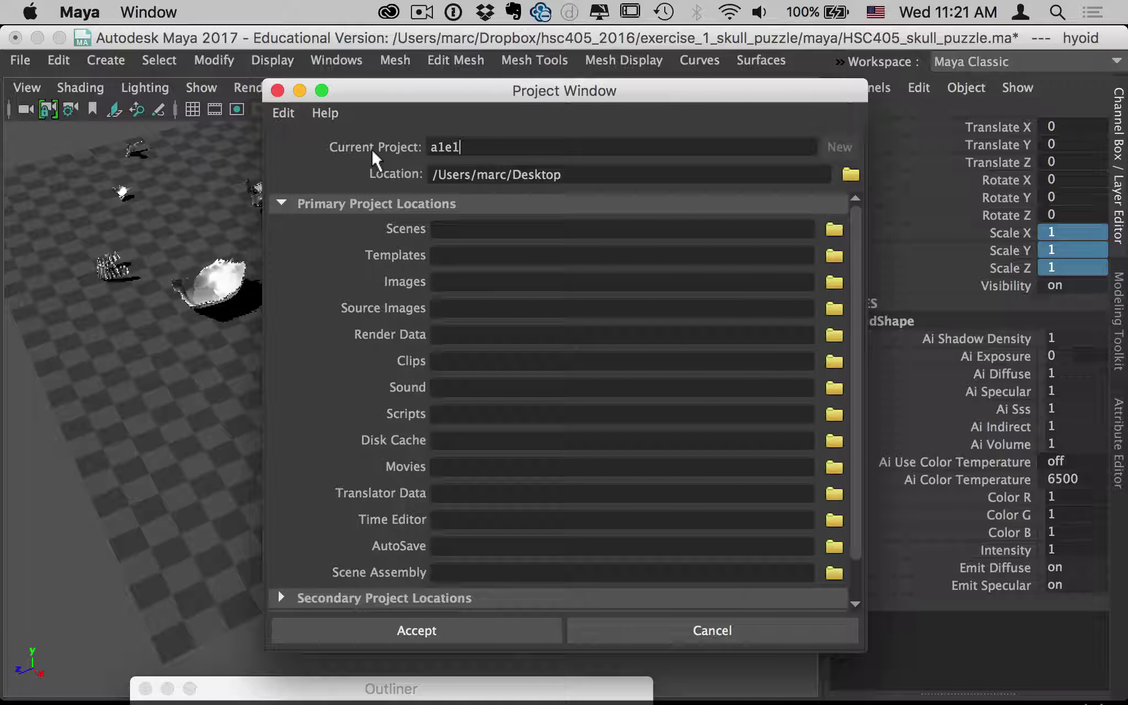
{"action": "key", "text": "BackSpace"}
{"action": "key", "text": "BackSpace"}
{"action": "key", "text": "BackSpace"}
{"action": "key", "text": "BackSpace"}
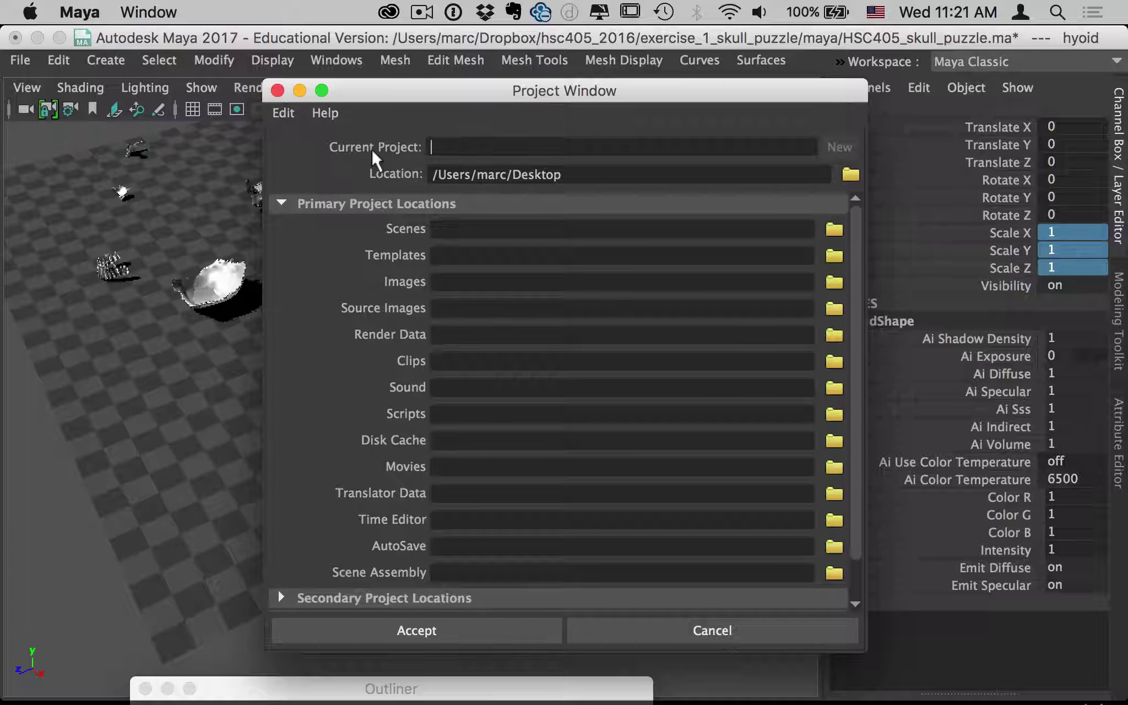
{"action": "left_click_drag", "start_coordinate": [545, 147], "coordinate": [405, 151]}
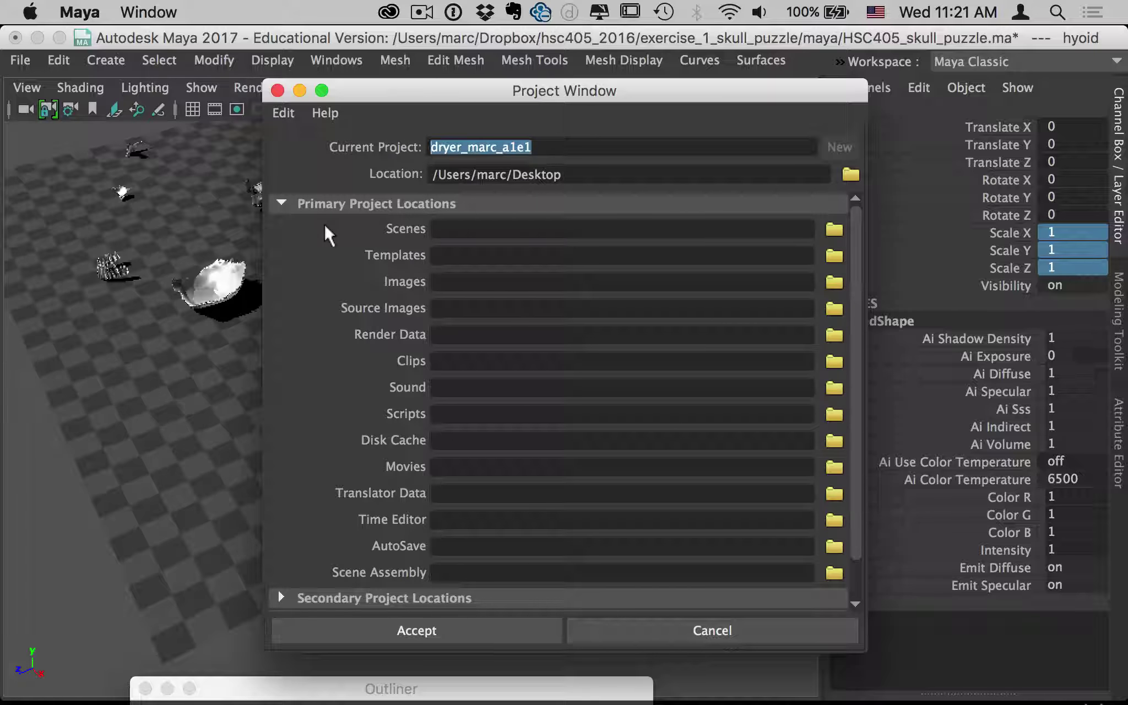
{"action": "left_click_drag", "start_coordinate": [573, 175], "coordinate": [414, 186]}
{"action": "left_click", "coordinate": [438, 230]}
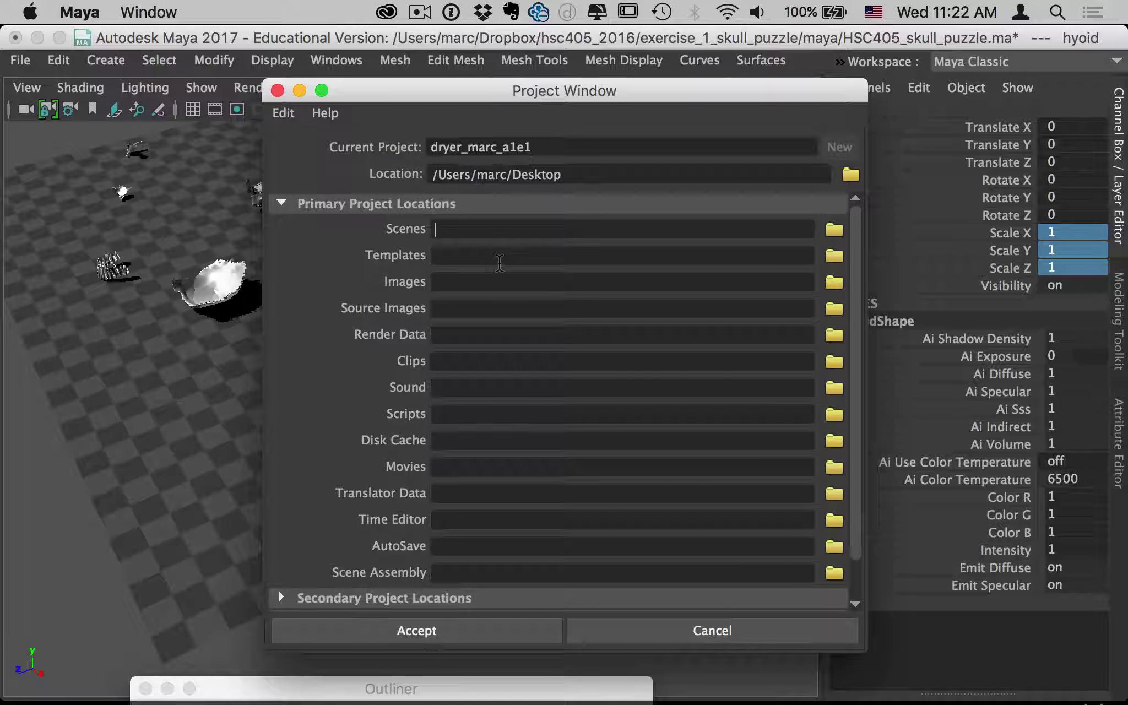
Enter maya for Scenes, renders for Images and tex for Source Images.
{"action": "type", "text": "maya"}
{"action": "left_click", "coordinate": [502, 284]}
{"action": "type", "text": "renders"}
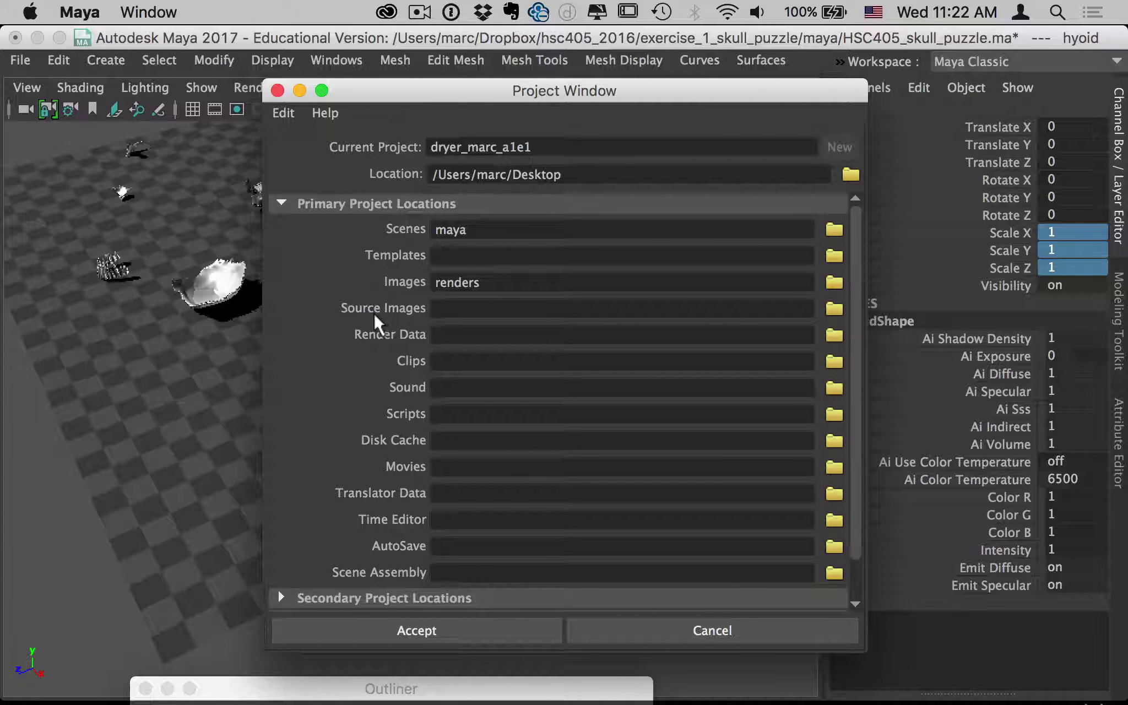
{"action": "left_click", "coordinate": [432, 309]}
{"action": "type", "text": "tex"}
{"action": "left_click", "coordinate": [457, 639]}
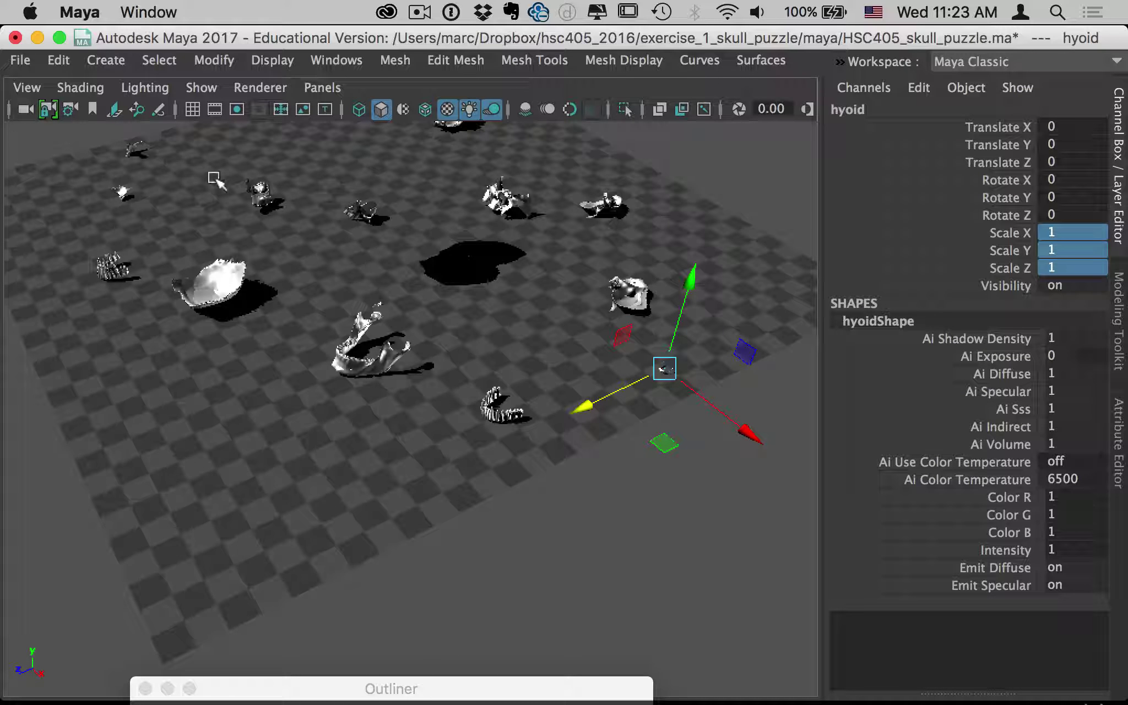
{"action": "left_click", "coordinate": [24, 60]}
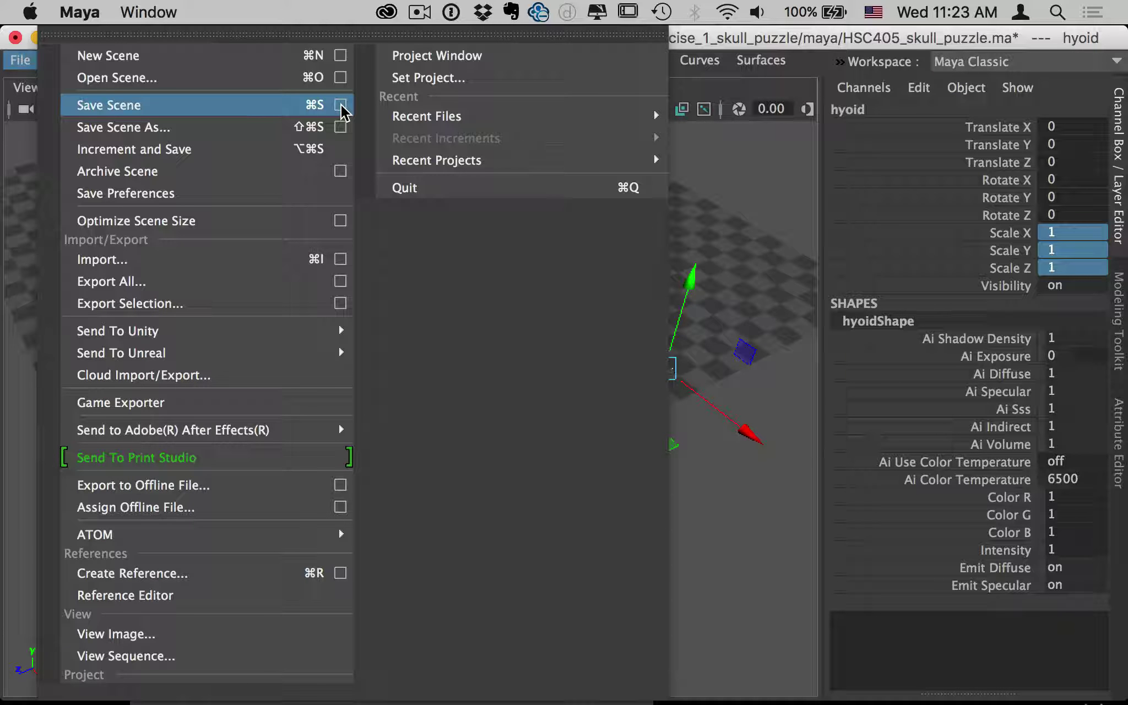
{"action": "left_click", "coordinate": [340, 105]}
{"action": "left_click_drag", "start_coordinate": [821, 298], "coordinate": [475, 82]}
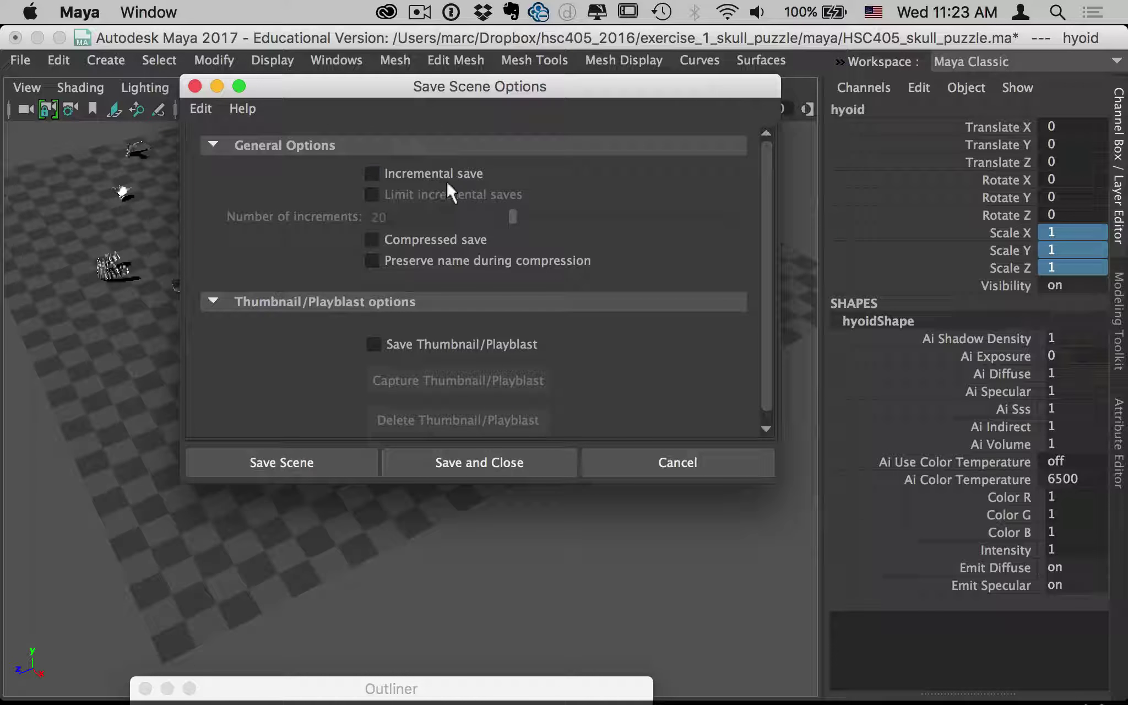
{"action": "left_click", "coordinate": [405, 172]}
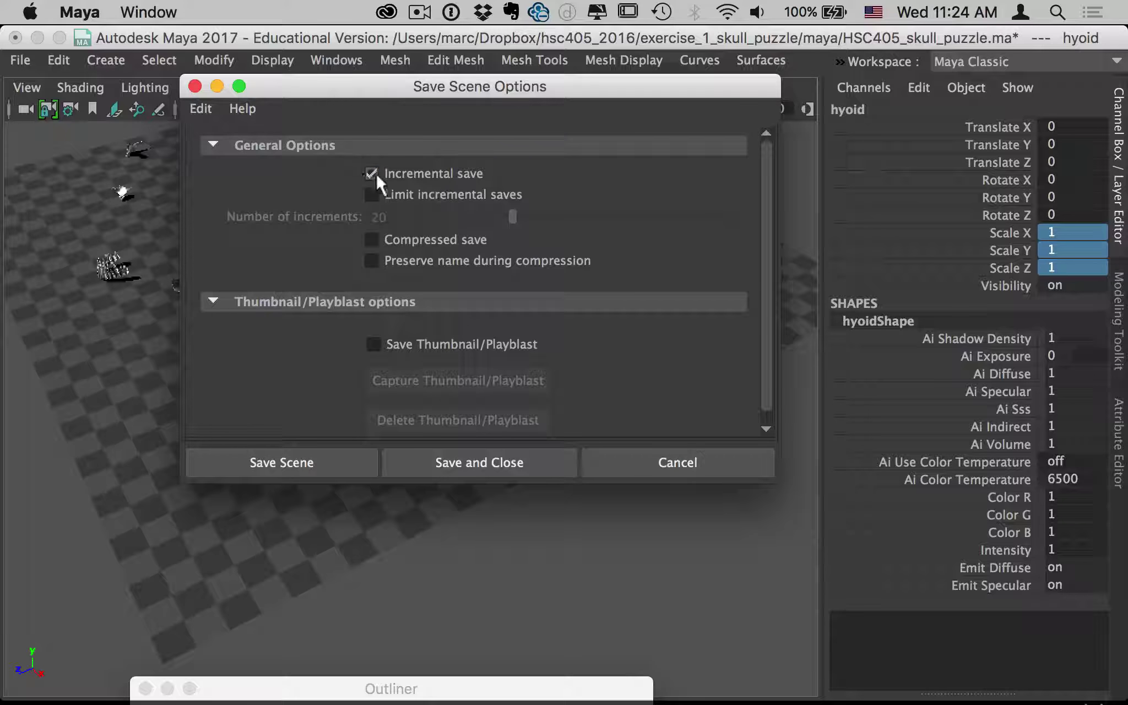
{"action": "left_click", "coordinate": [353, 455]}
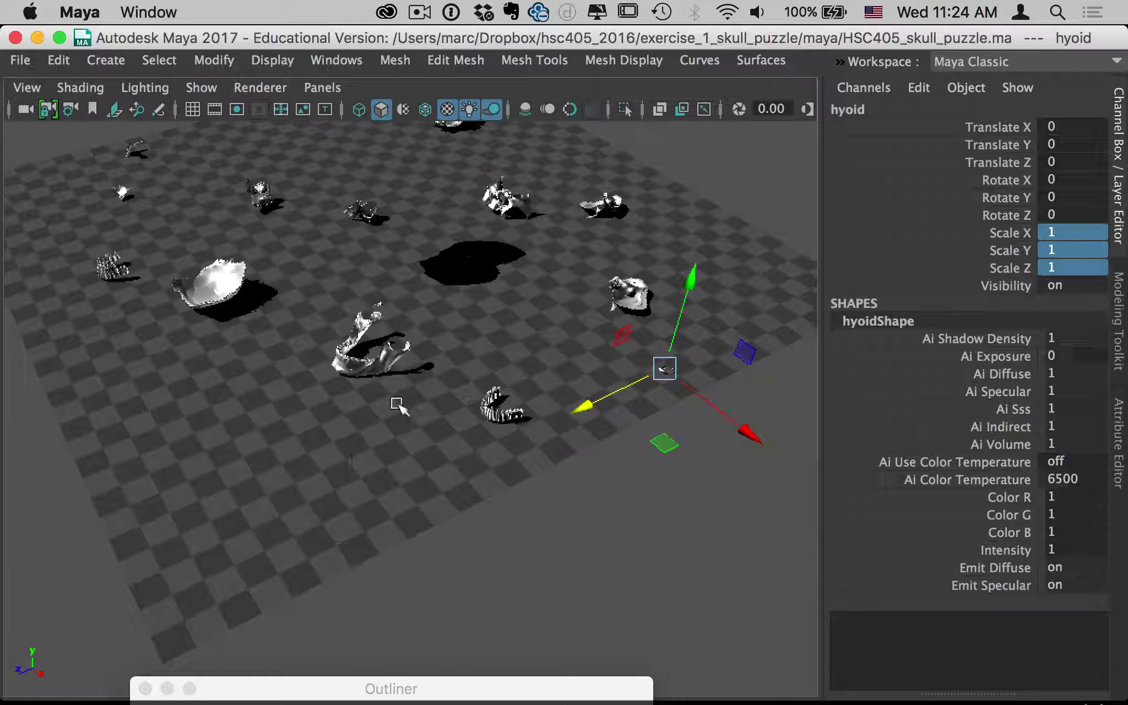
{"action": "mouse_move", "coordinate": [770, 702]}
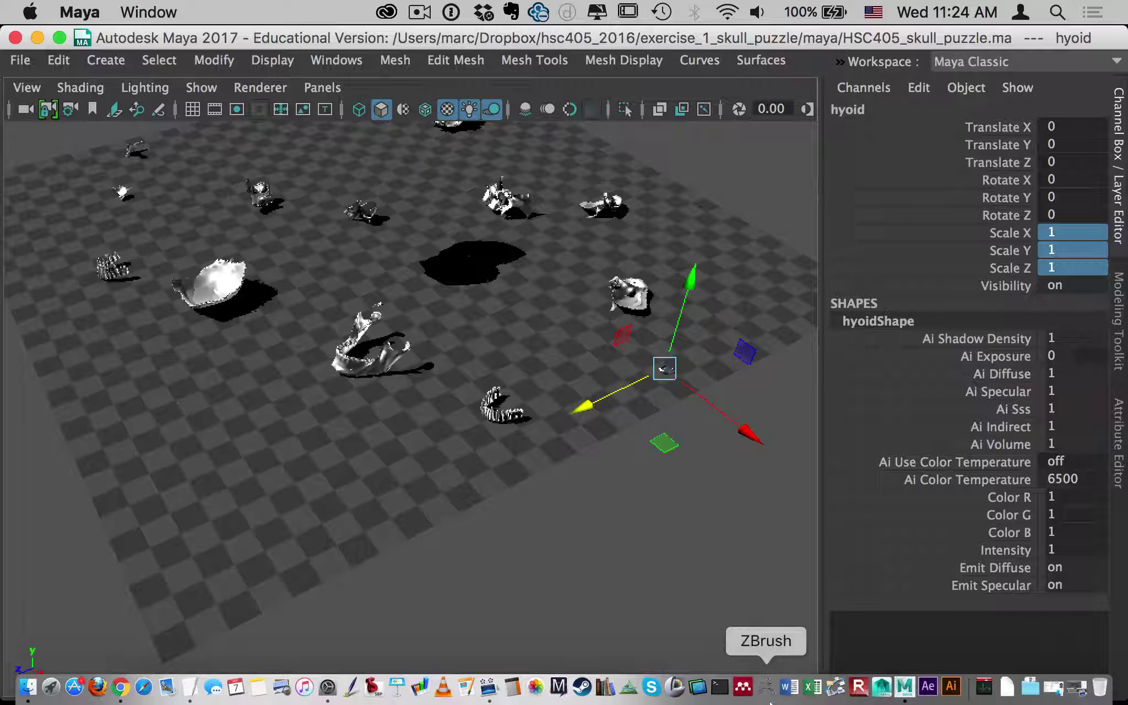
{"action": "left_click", "coordinate": [20, 60]}
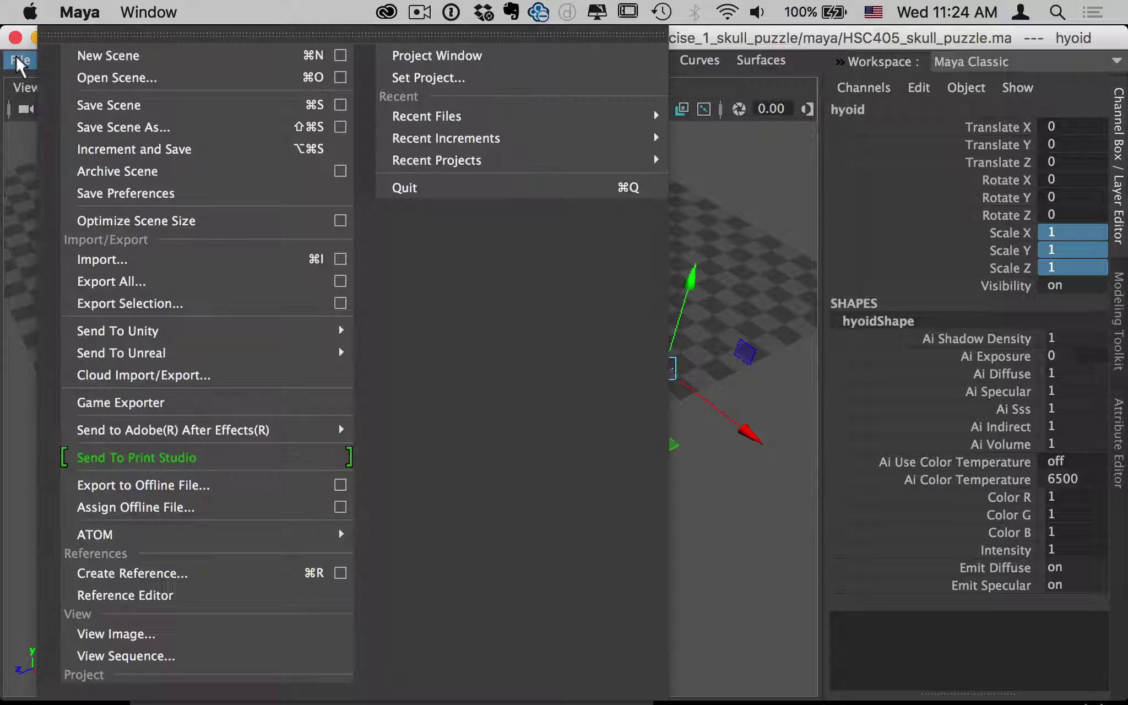
{"action": "left_click", "coordinate": [295, 125]}
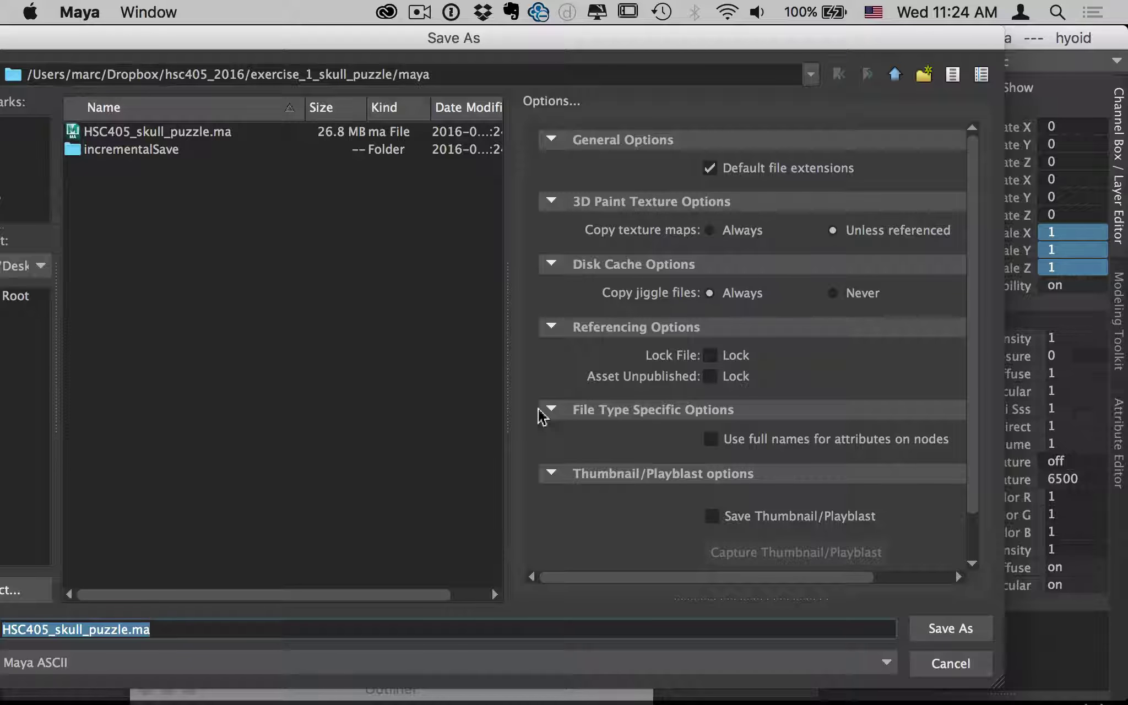
{"action": "left_click", "coordinate": [961, 669]}
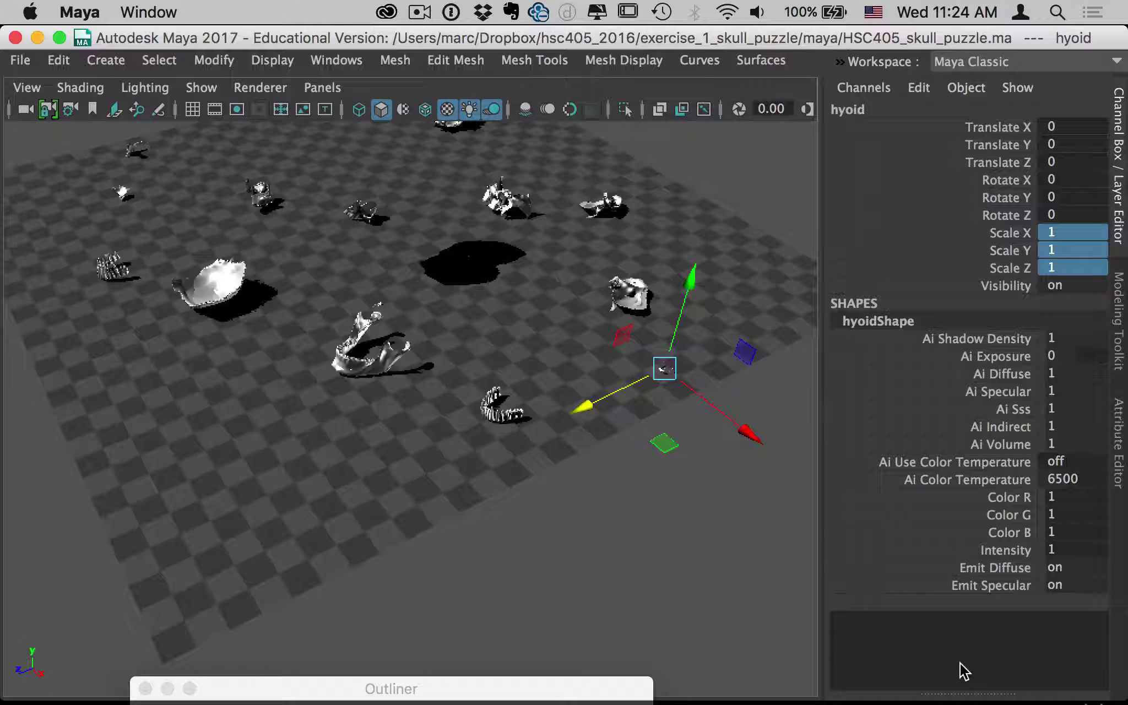
{"action": "left_click", "coordinate": [32, 63]}
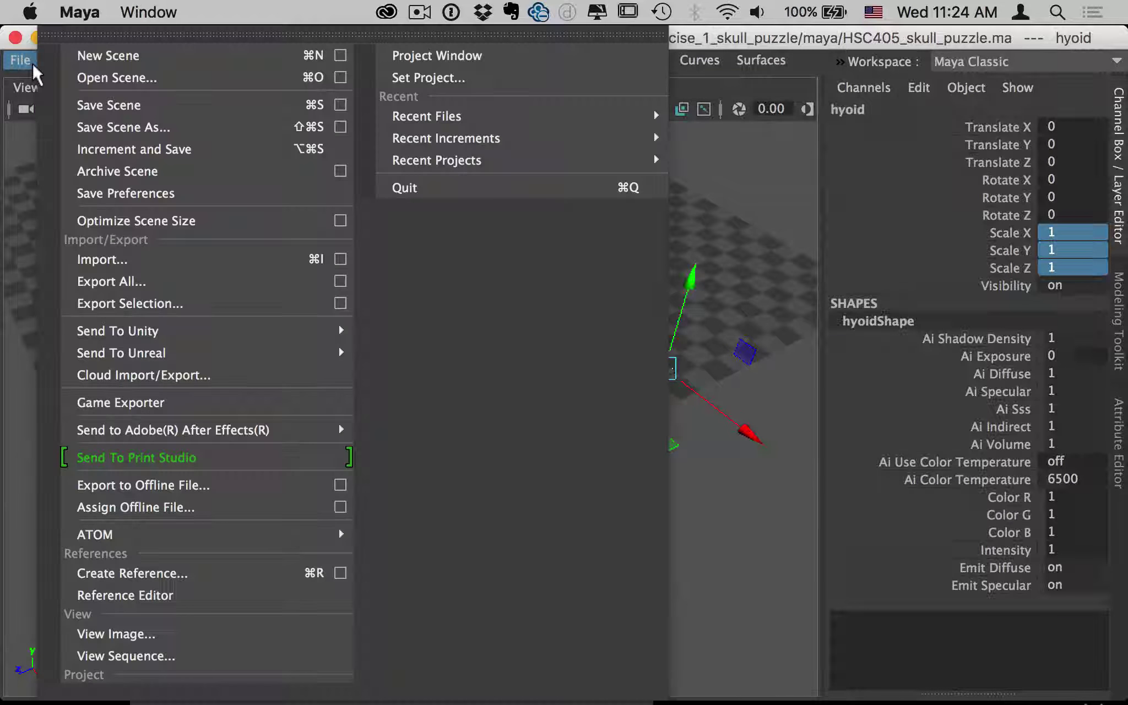
{"action": "left_click", "coordinate": [33, 65]}
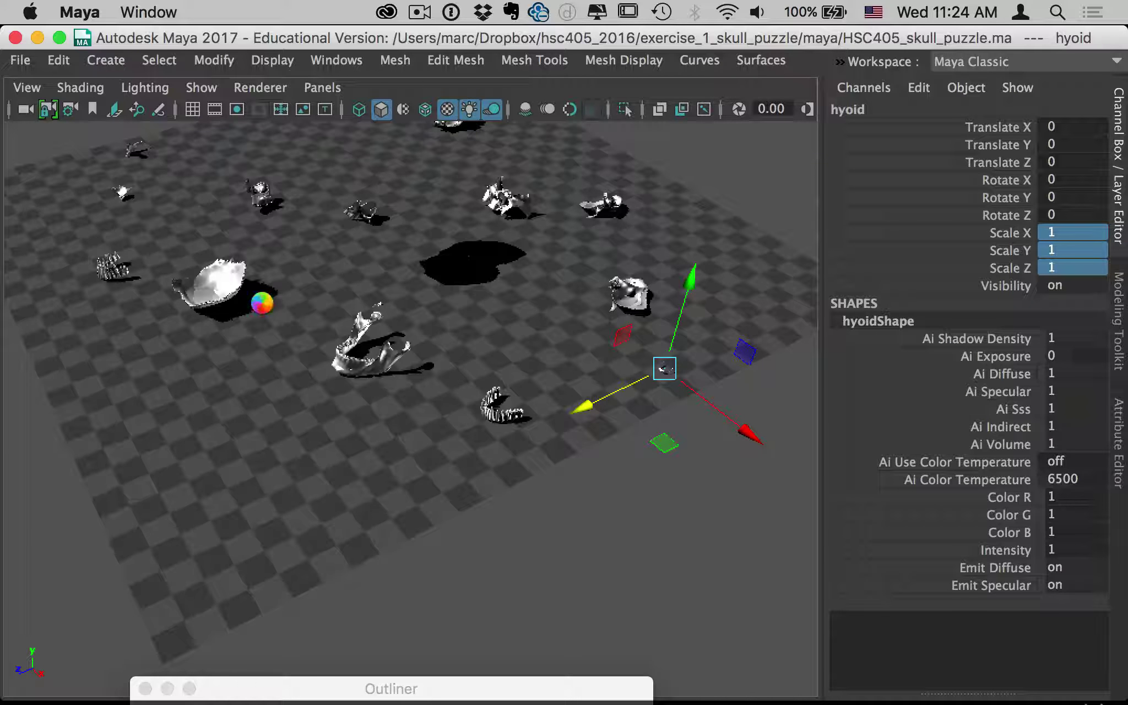
Quit Maya and relaunch it from the Dock.
{"action": "key", "text": "super+Tab"}
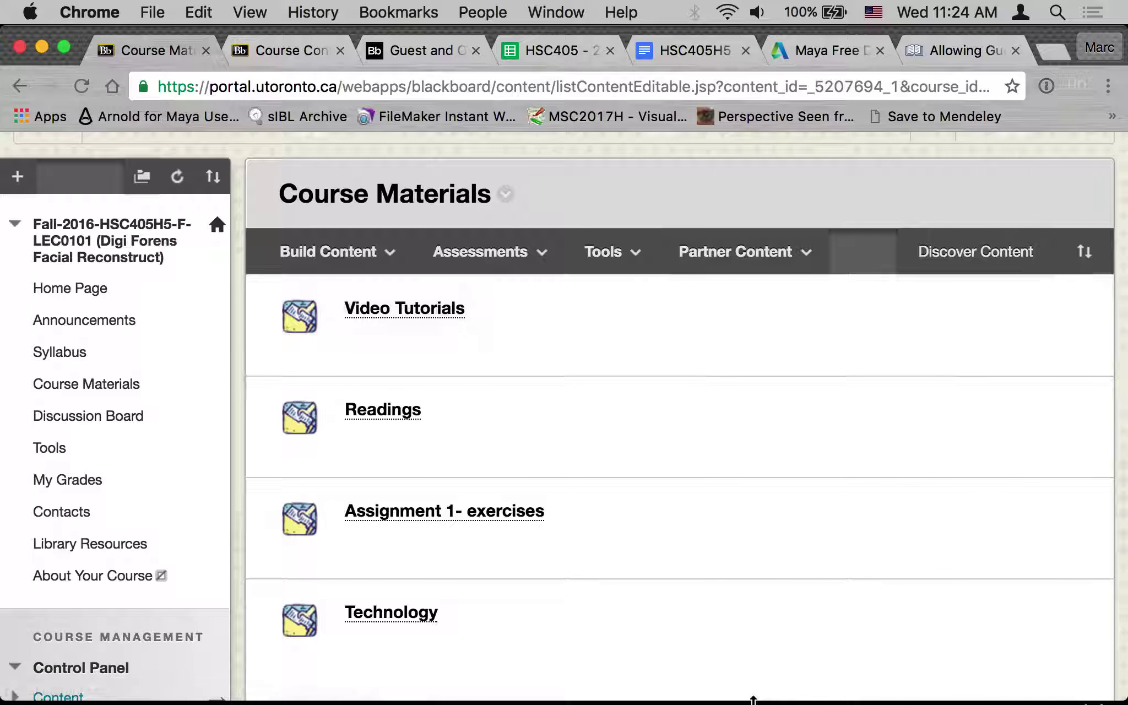
{"action": "mouse_move", "coordinate": [759, 701]}
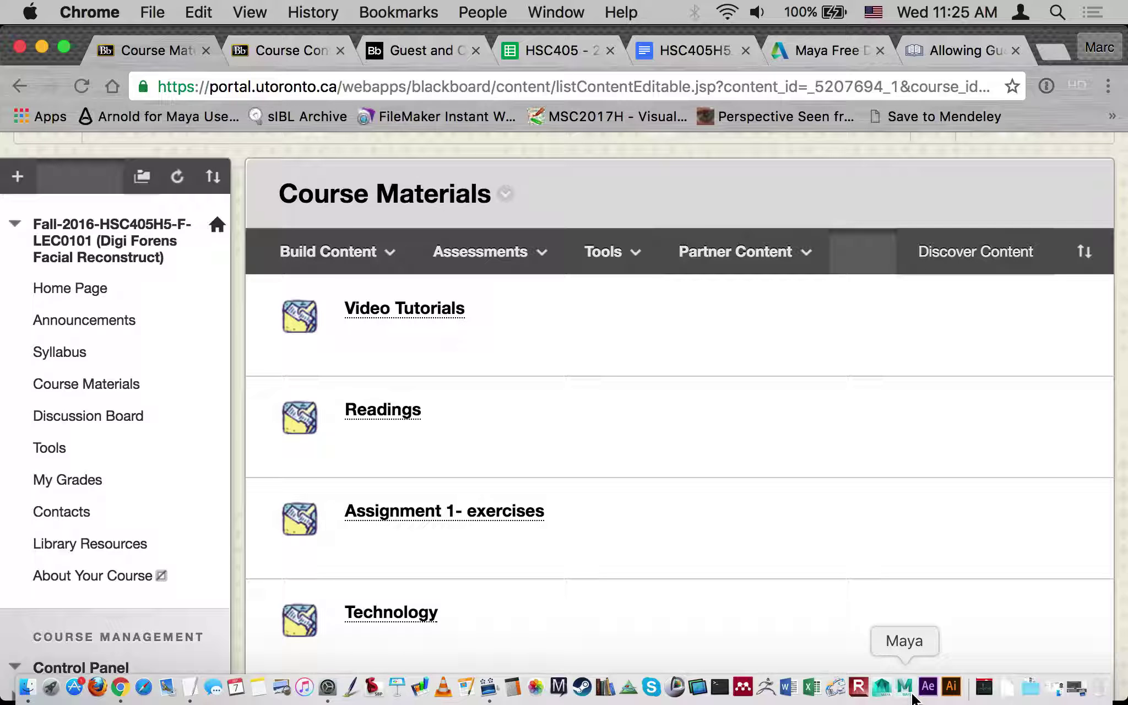
{"action": "left_click", "coordinate": [910, 696]}
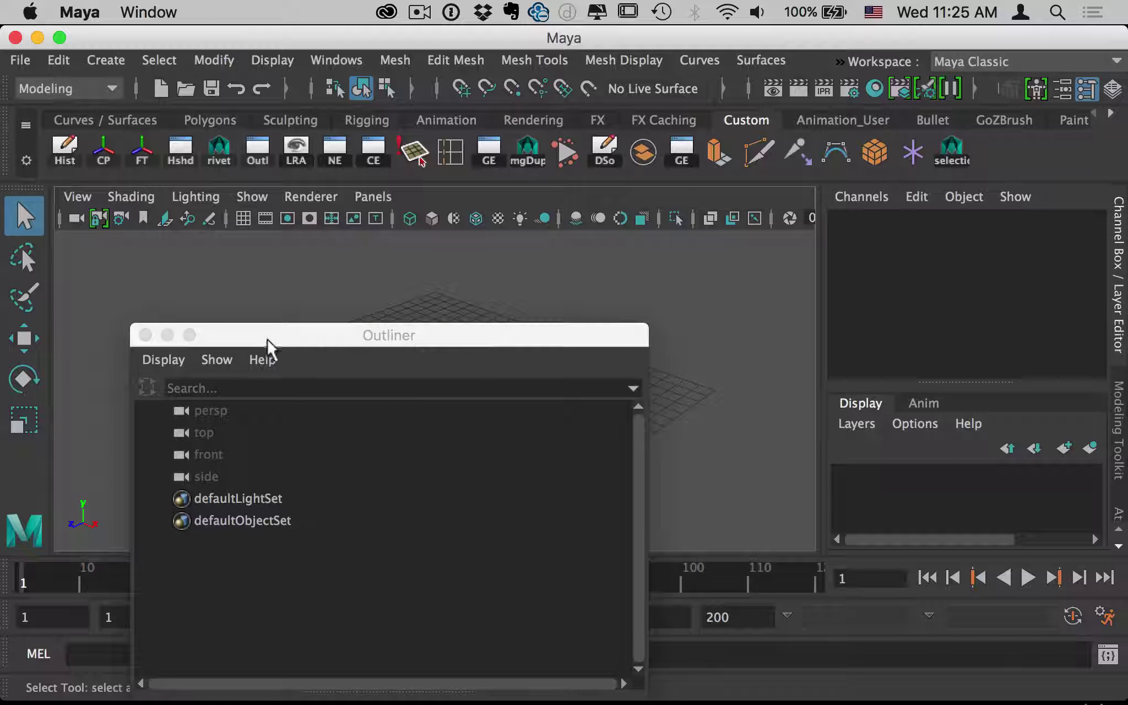
Close the Outliner in the fresh untitled scene and show the File menu.
{"action": "left_click_drag", "start_coordinate": [267, 339], "coordinate": [738, 323]}
{"action": "left_click", "coordinate": [623, 320]}
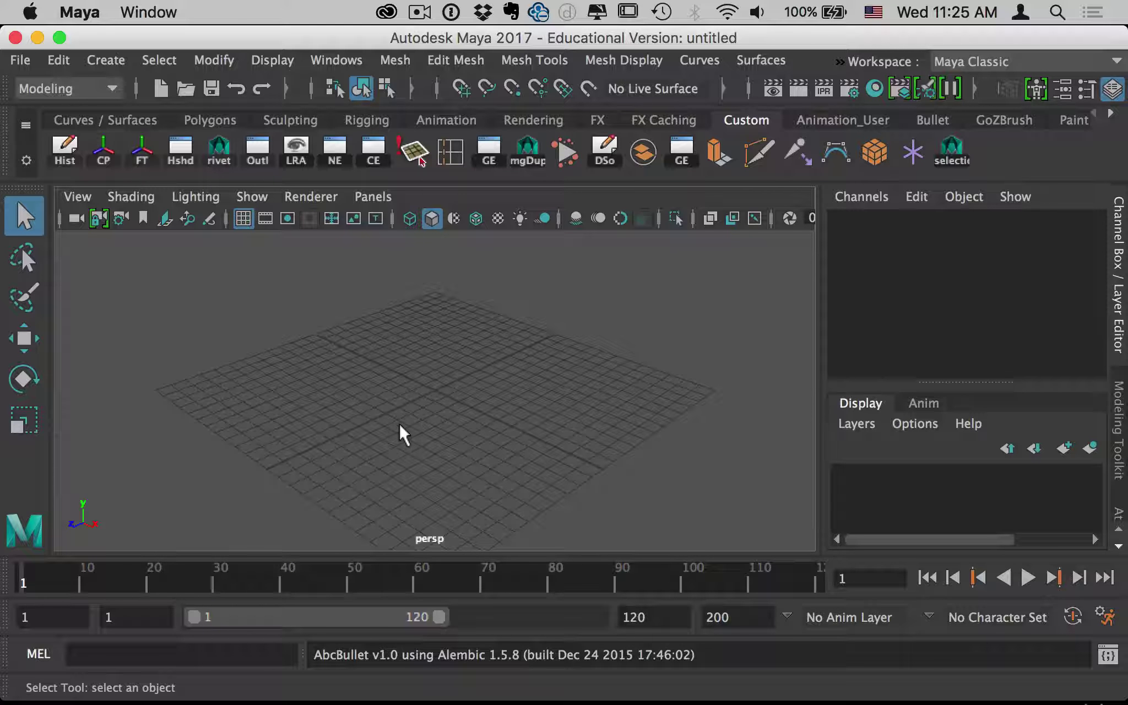
{"action": "left_click", "coordinate": [27, 63]}
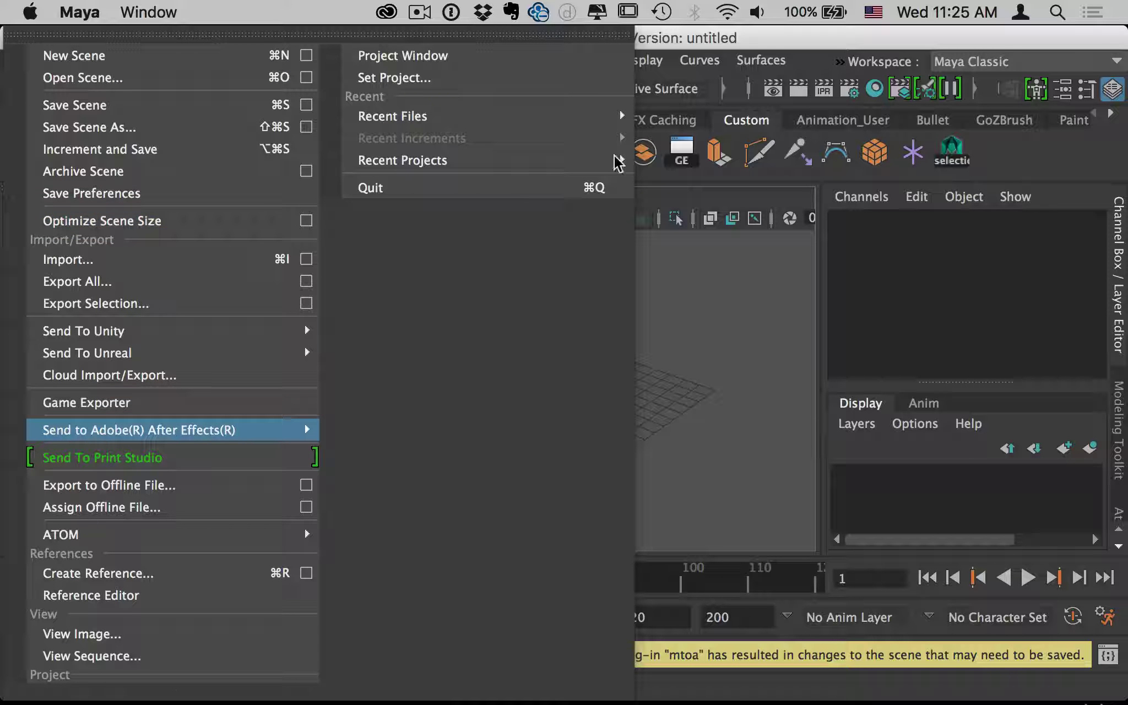
Open Set Project and go to the Desktop folder bookmark.
{"action": "left_click", "coordinate": [395, 80]}
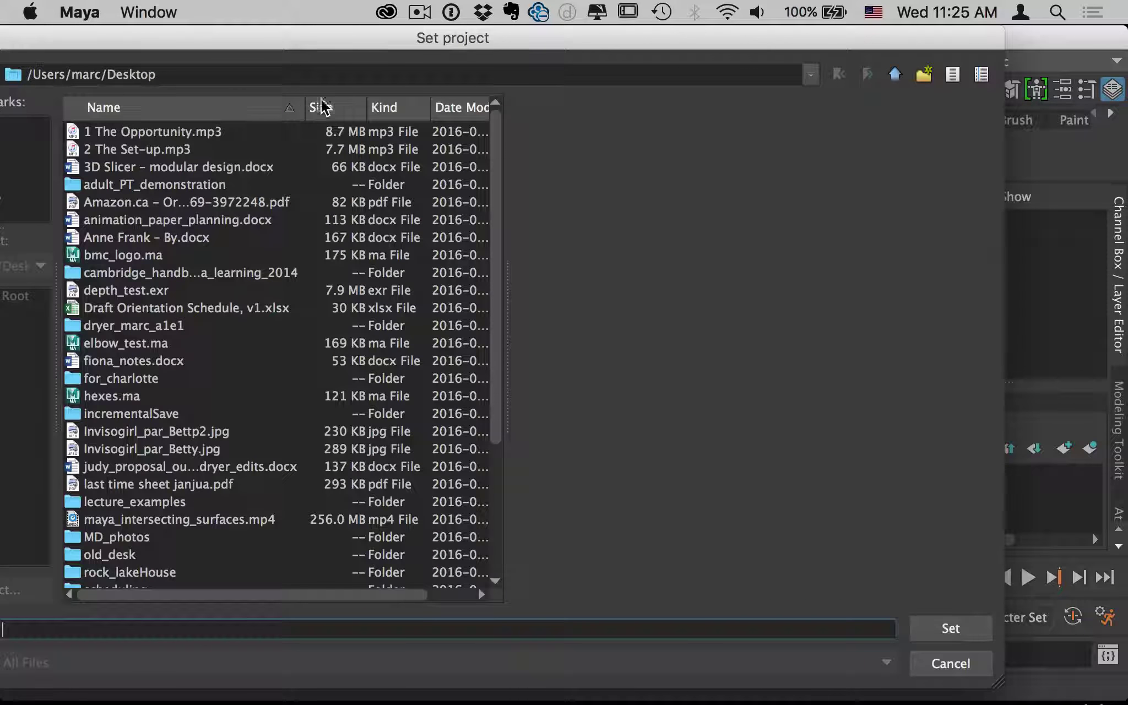
{"action": "left_click_drag", "start_coordinate": [282, 46], "coordinate": [456, 38]}
{"action": "scroll", "coordinate": [391, 504], "scroll_direction": "down", "scroll_amount": 6}
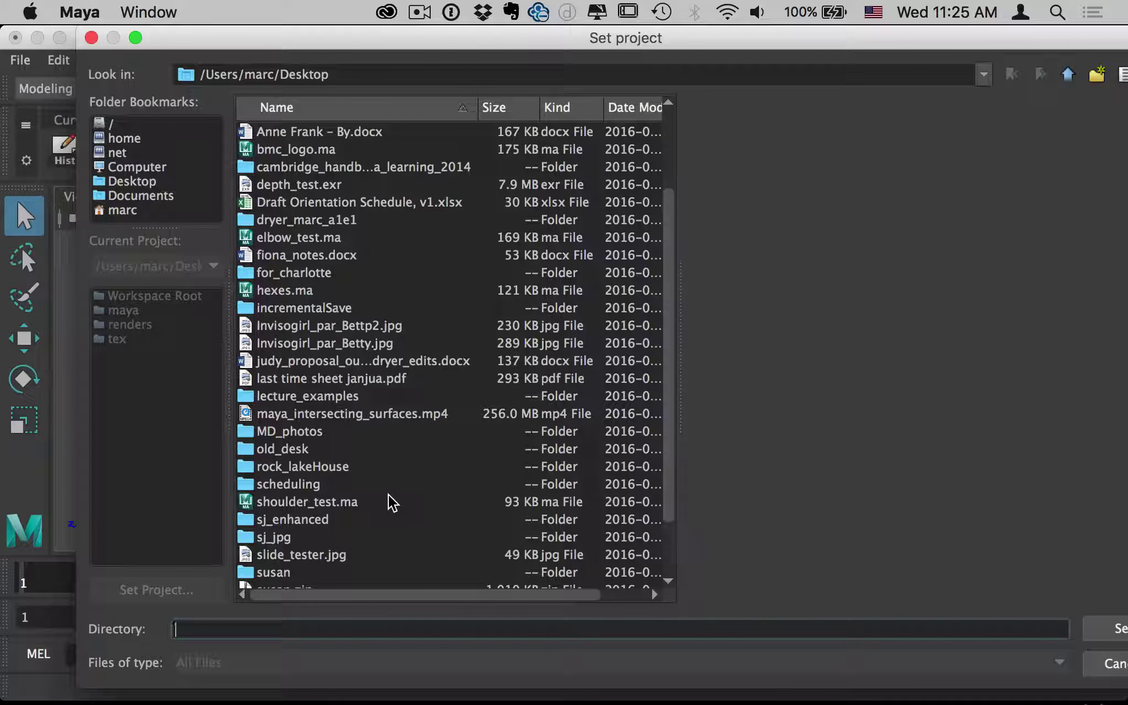
{"action": "scroll", "coordinate": [392, 506], "scroll_direction": "down", "scroll_amount": 4}
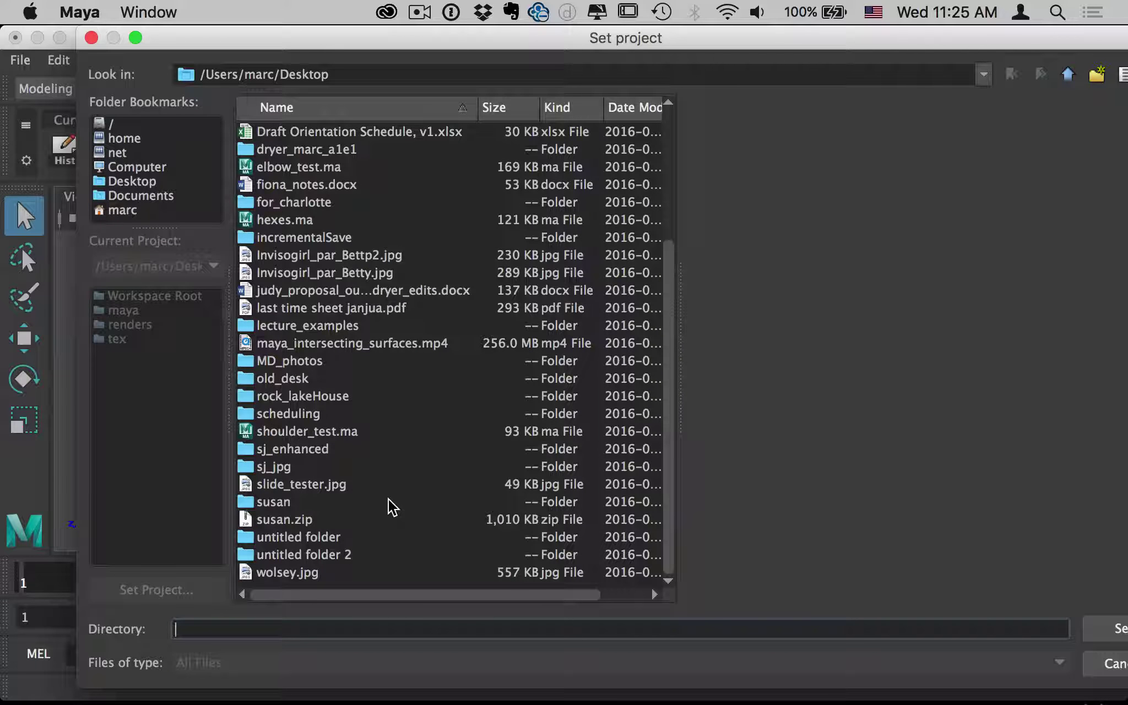
{"action": "scroll", "coordinate": [393, 506], "scroll_direction": "up", "scroll_amount": 9}
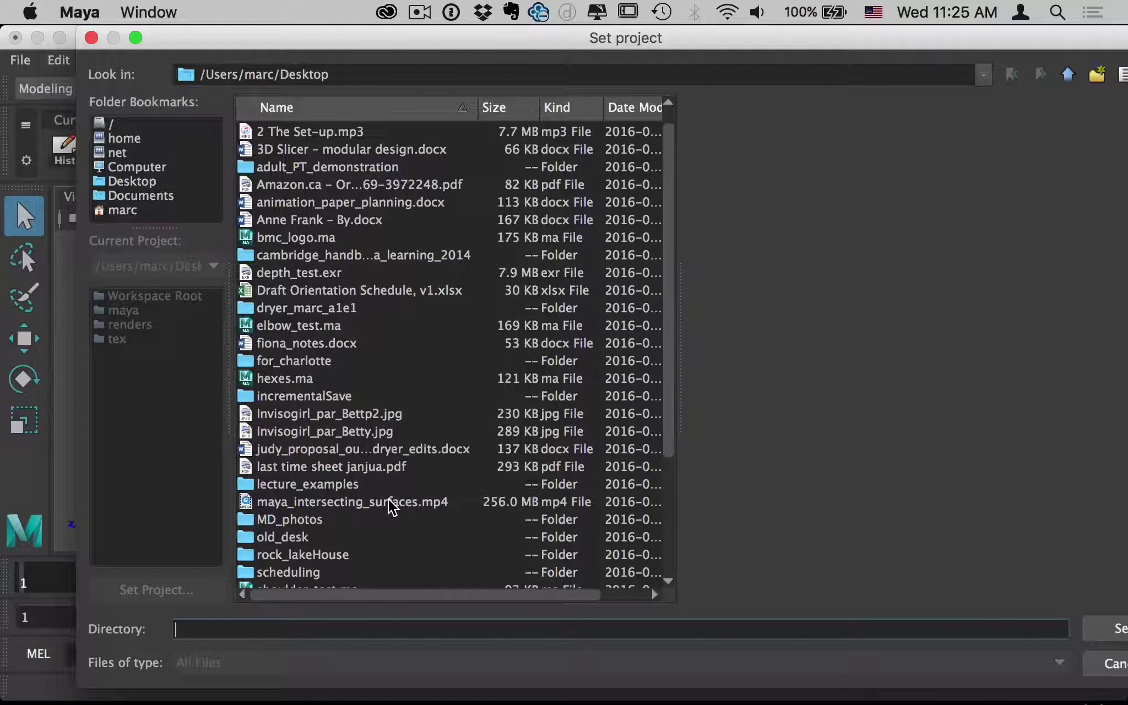
{"action": "scroll", "coordinate": [392, 505], "scroll_direction": "up", "scroll_amount": 1}
{"action": "scroll", "coordinate": [392, 506], "scroll_direction": "down", "scroll_amount": 3}
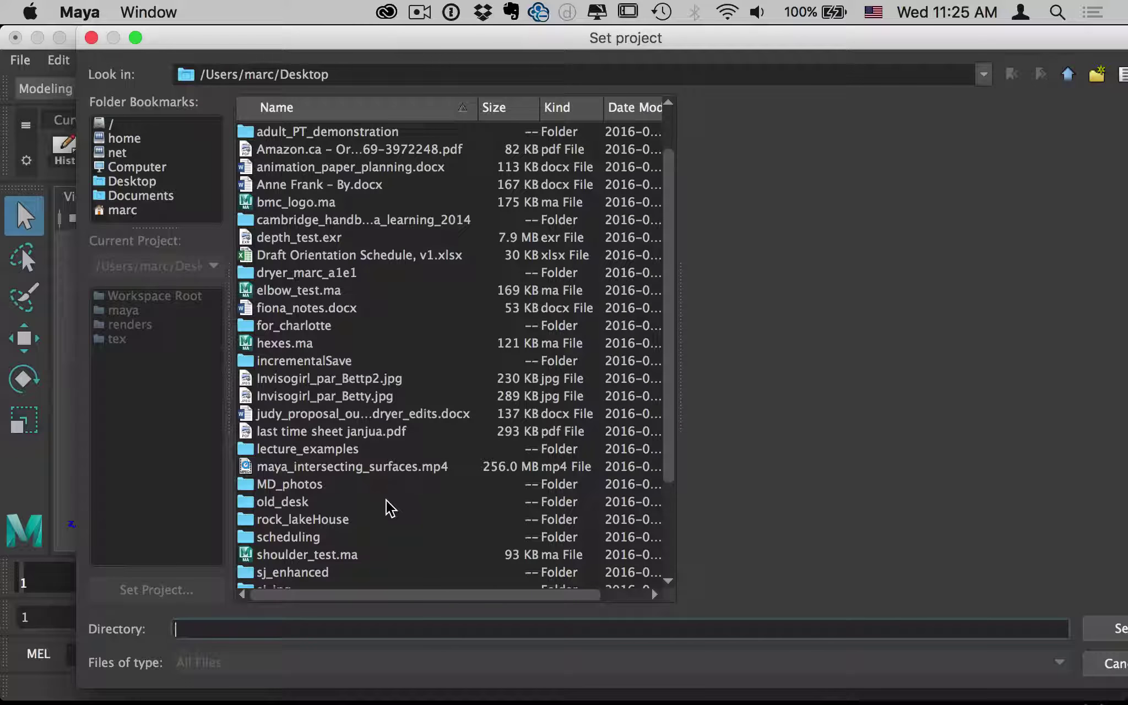
{"action": "left_click", "coordinate": [150, 183]}
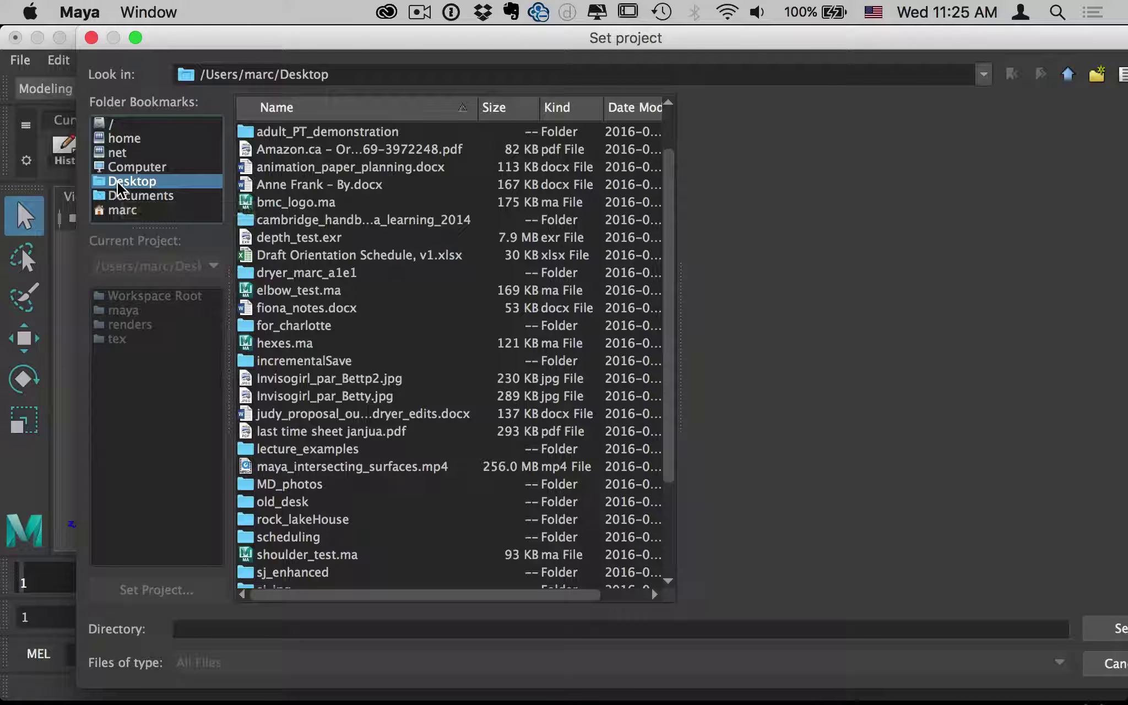
Open the student's a1e1 project folder and set it as the current project.
{"action": "scroll", "coordinate": [353, 463], "scroll_direction": "down", "scroll_amount": 2}
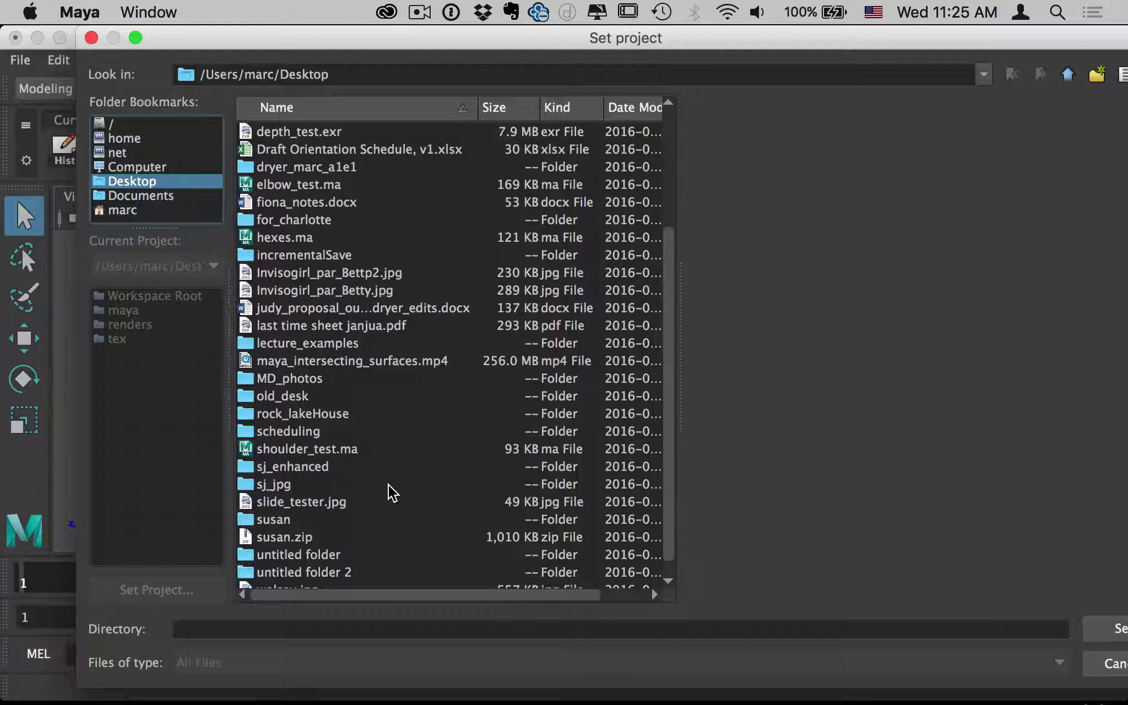
{"action": "scroll", "coordinate": [392, 492], "scroll_direction": "down", "scroll_amount": 1}
{"action": "scroll", "coordinate": [392, 492], "scroll_direction": "up", "scroll_amount": 1}
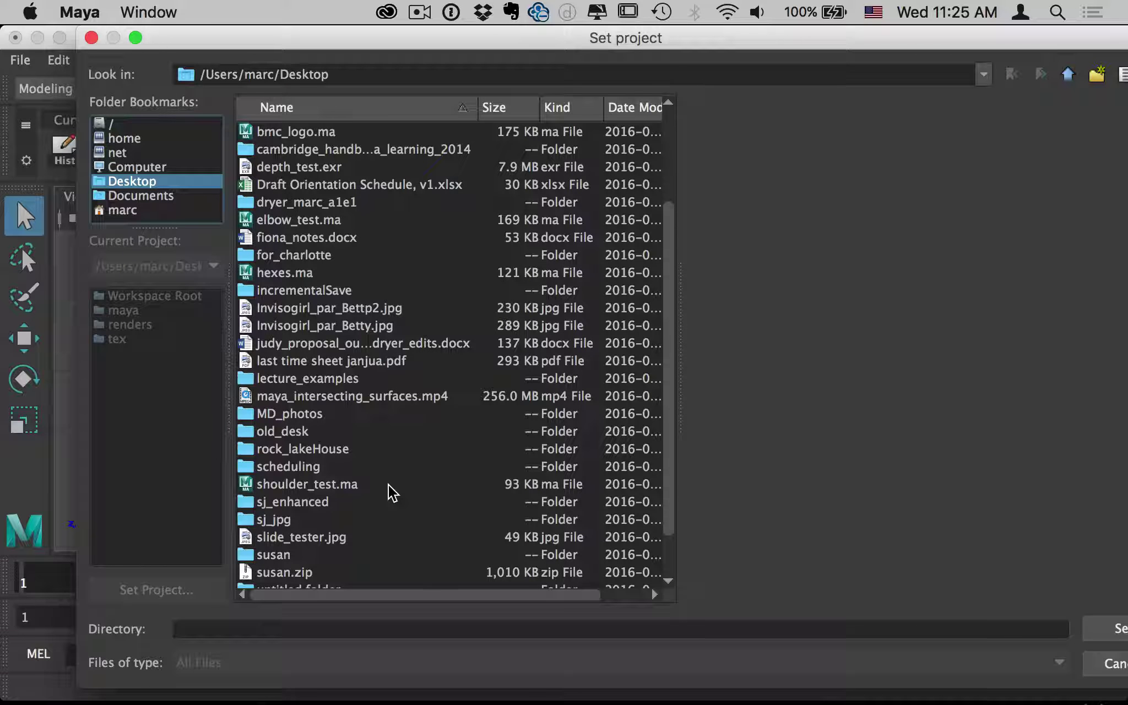
{"action": "scroll", "coordinate": [360, 324], "scroll_direction": "up", "scroll_amount": 2}
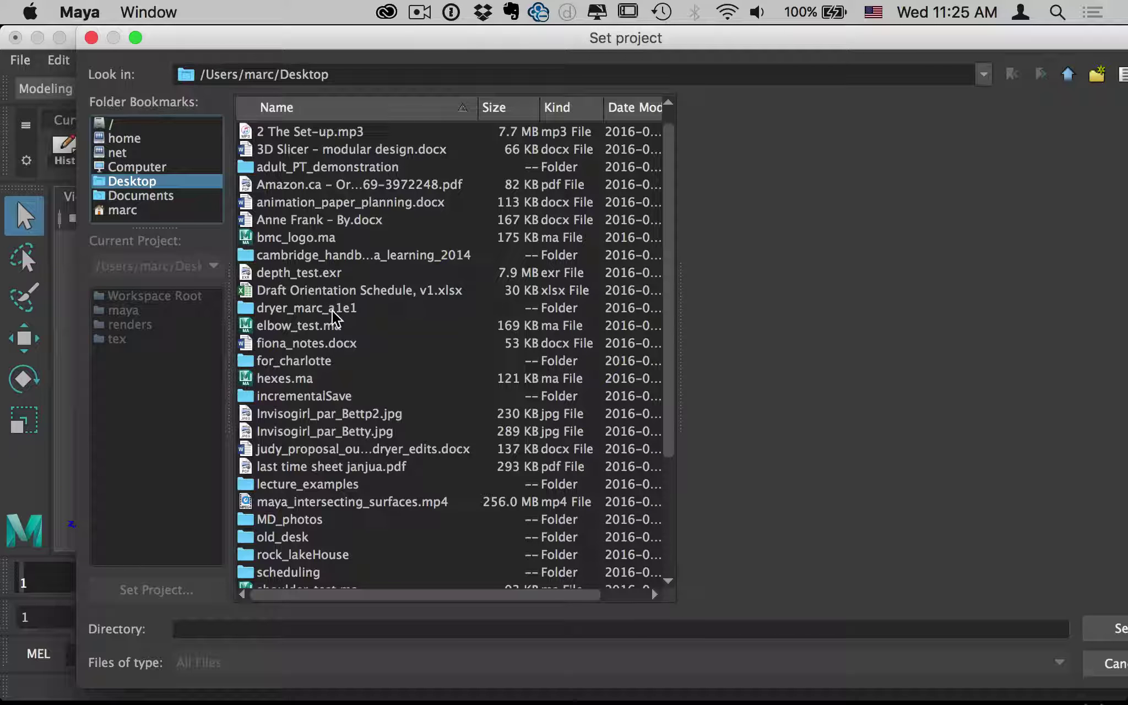
{"action": "double_click", "coordinate": [255, 308]}
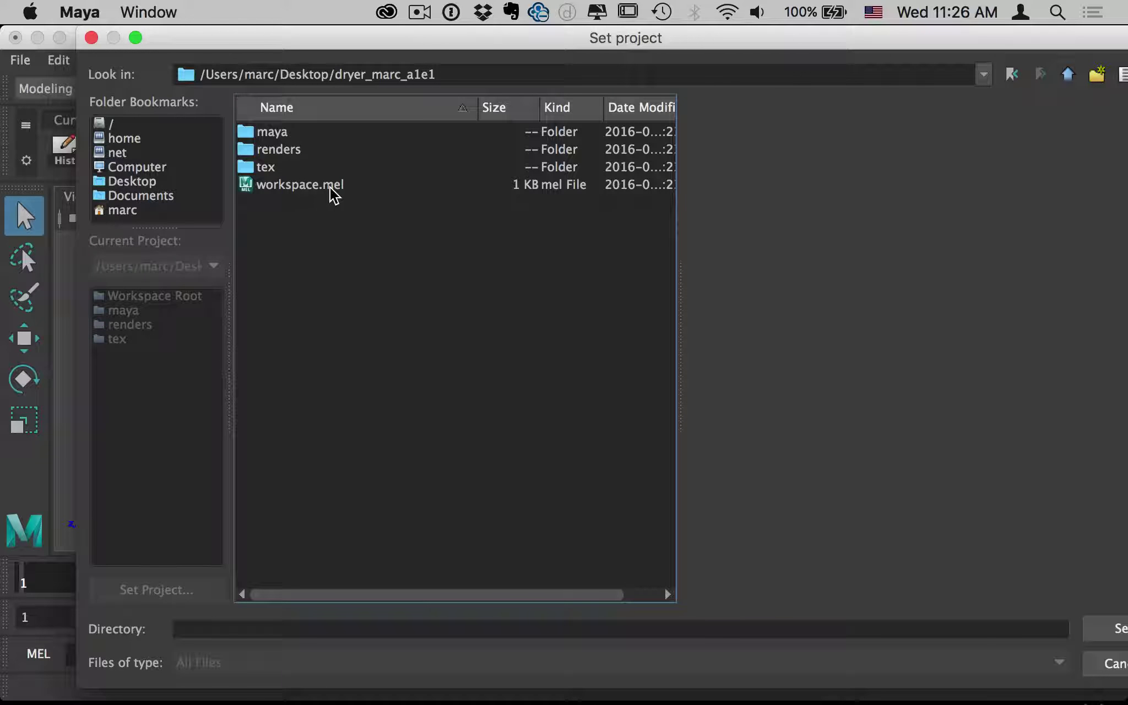
{"action": "left_click", "coordinate": [1110, 633]}
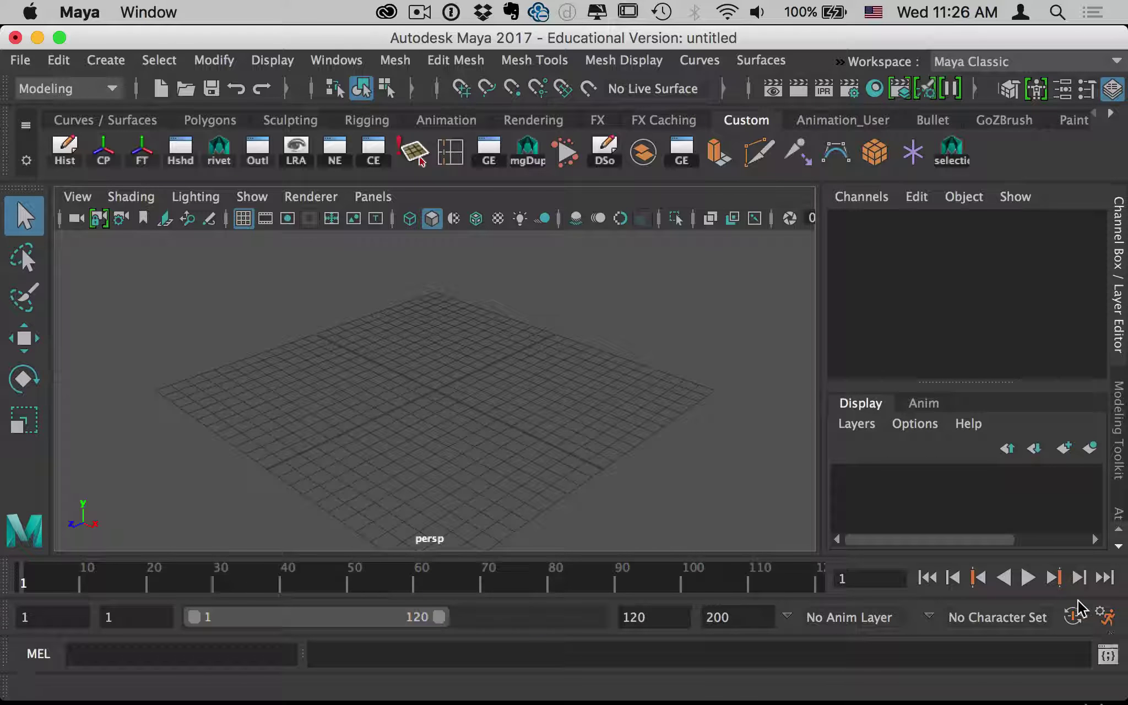
Save the empty scene under the name testfile as a .ma file.
{"action": "left_click", "coordinate": [21, 60]}
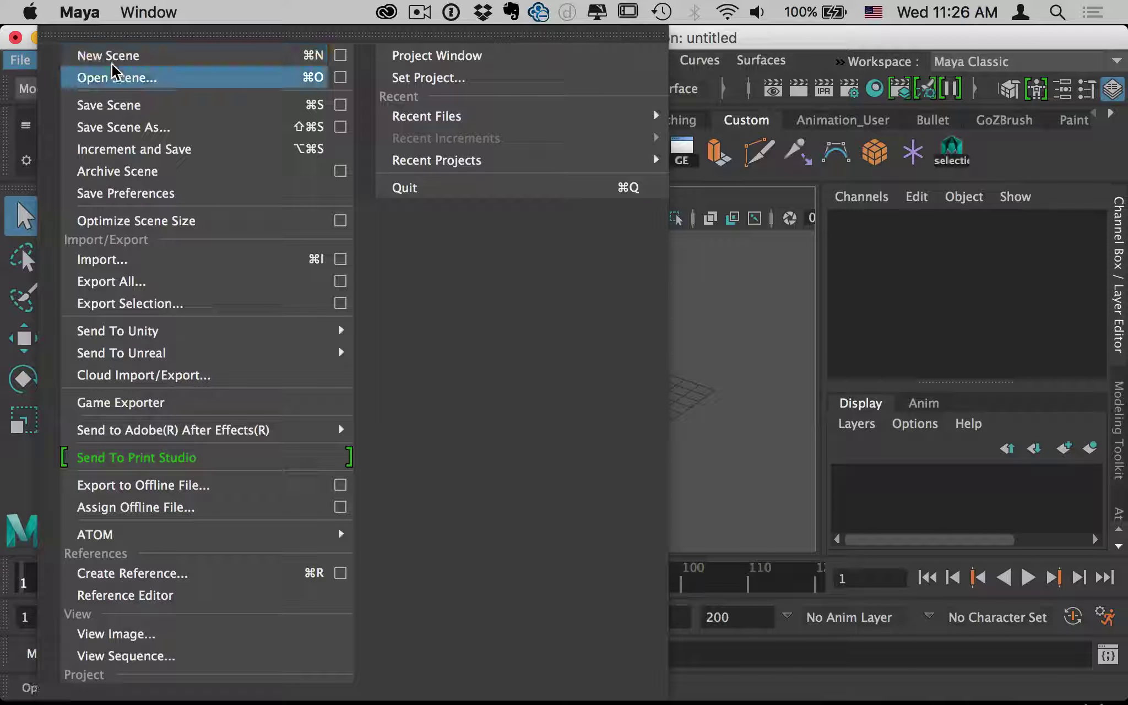
{"action": "left_click", "coordinate": [77, 76]}
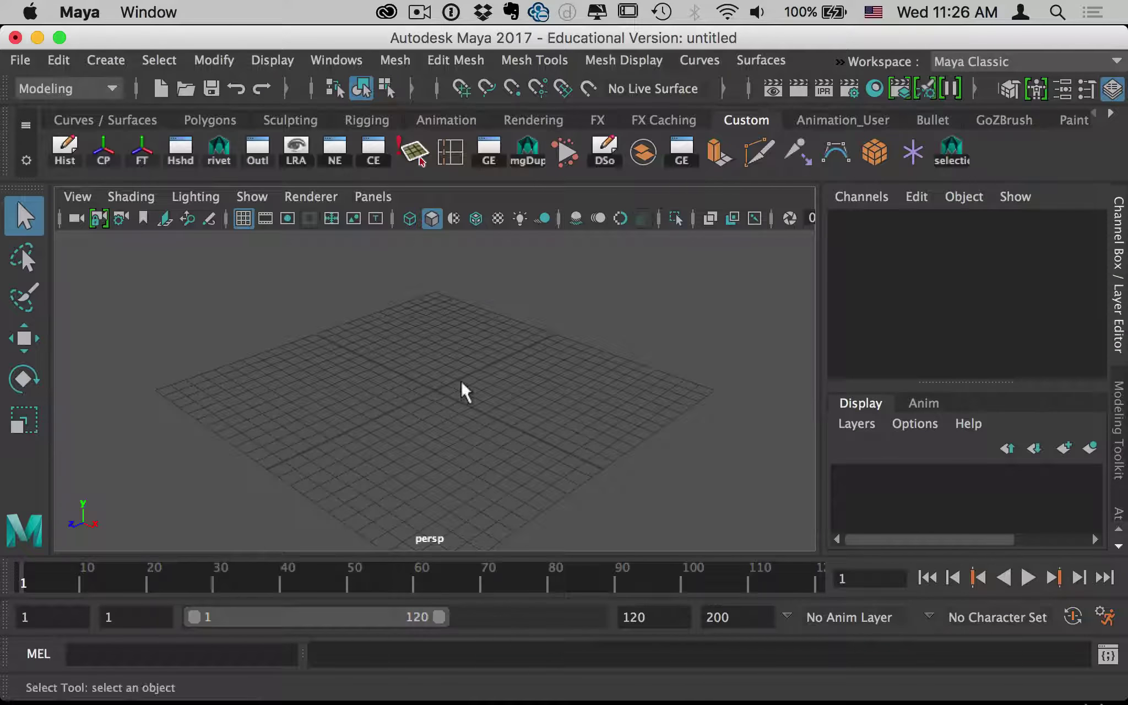
{"action": "key", "text": "super+s"}
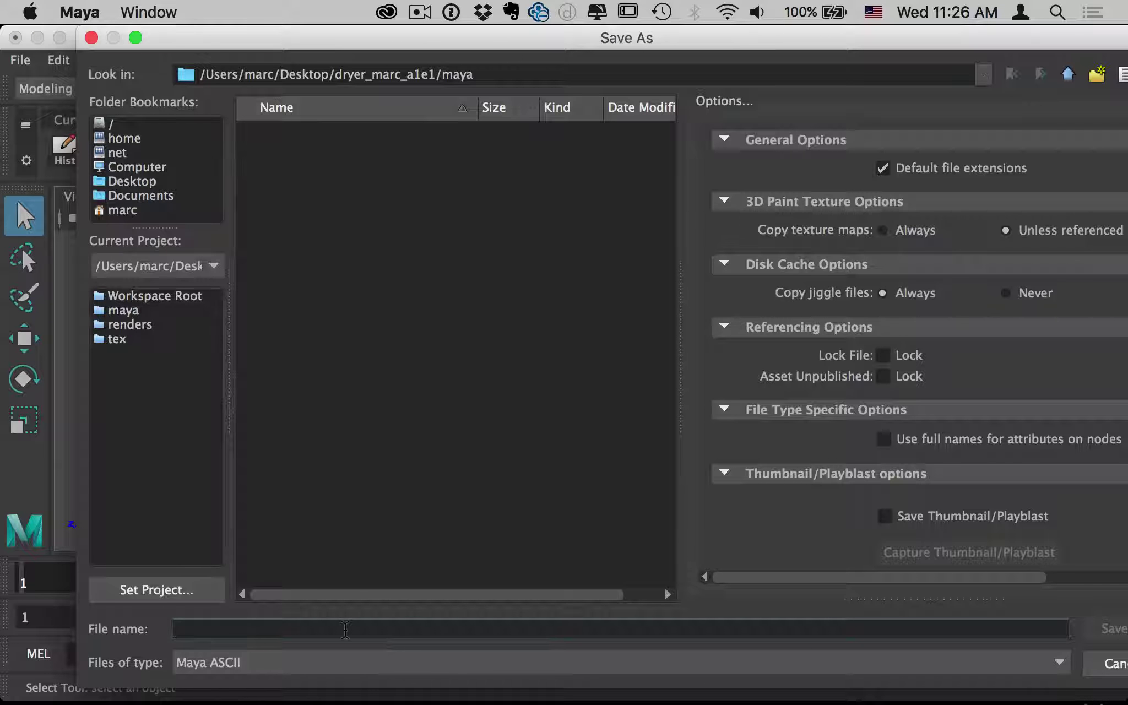
{"action": "type", "text": "test"}
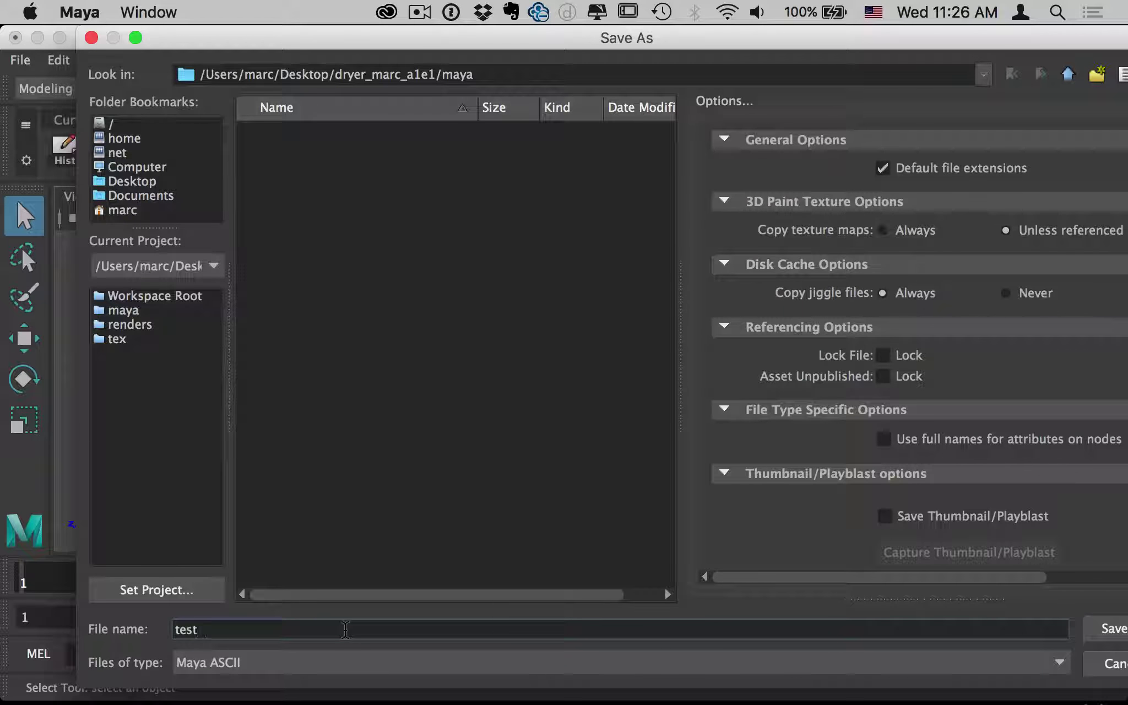
{"action": "type", "text": "file"}
{"action": "left_click", "coordinate": [1110, 629]}
Add a polygon torus, scale it up to 9.308, and save the scene.
{"action": "key", "text": "space"}
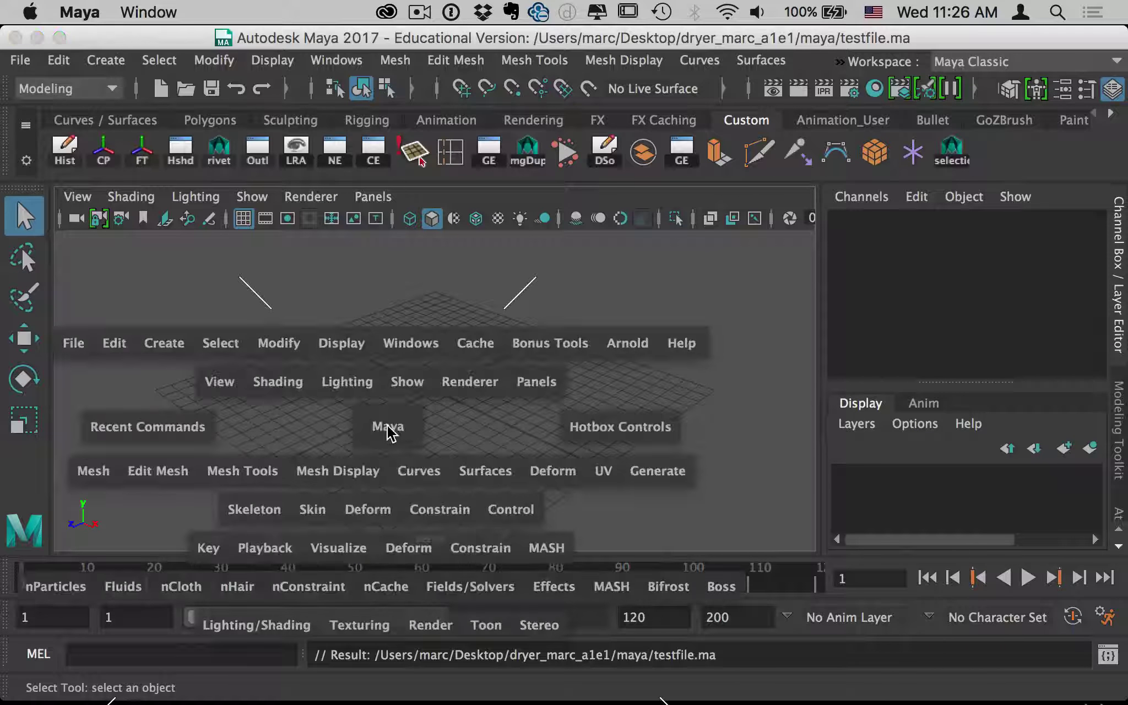
{"action": "left_click", "coordinate": [175, 345]}
{"action": "mouse_move", "coordinate": [254, 297]}
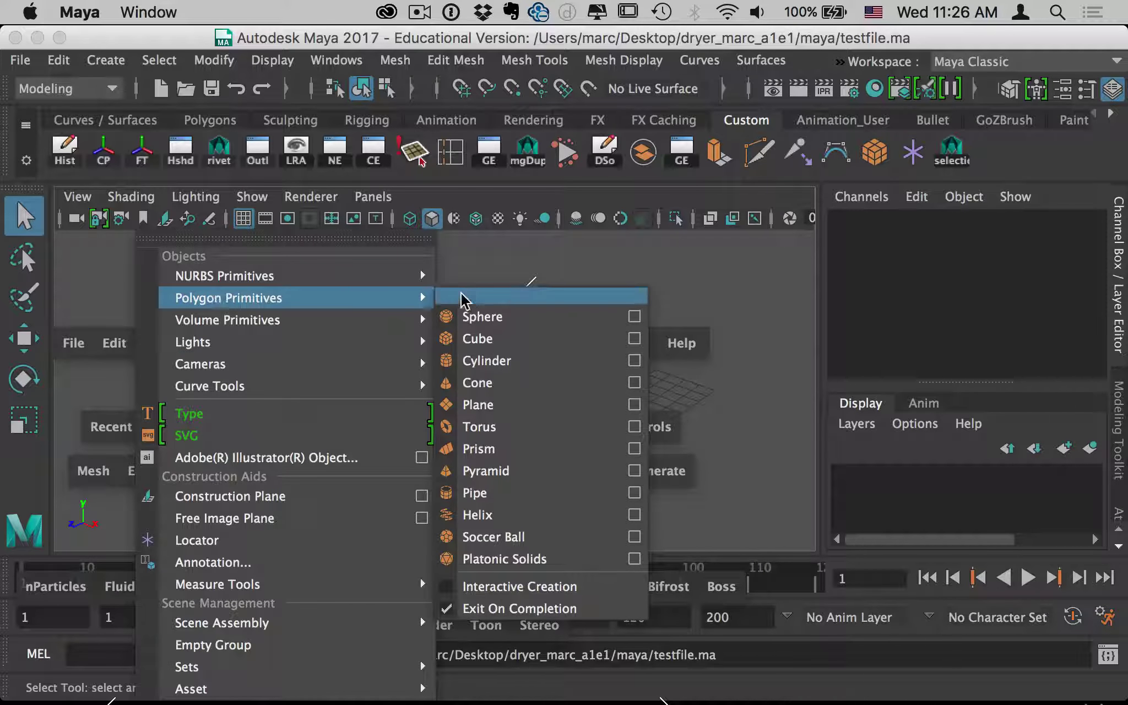
{"action": "left_click", "coordinate": [490, 426]}
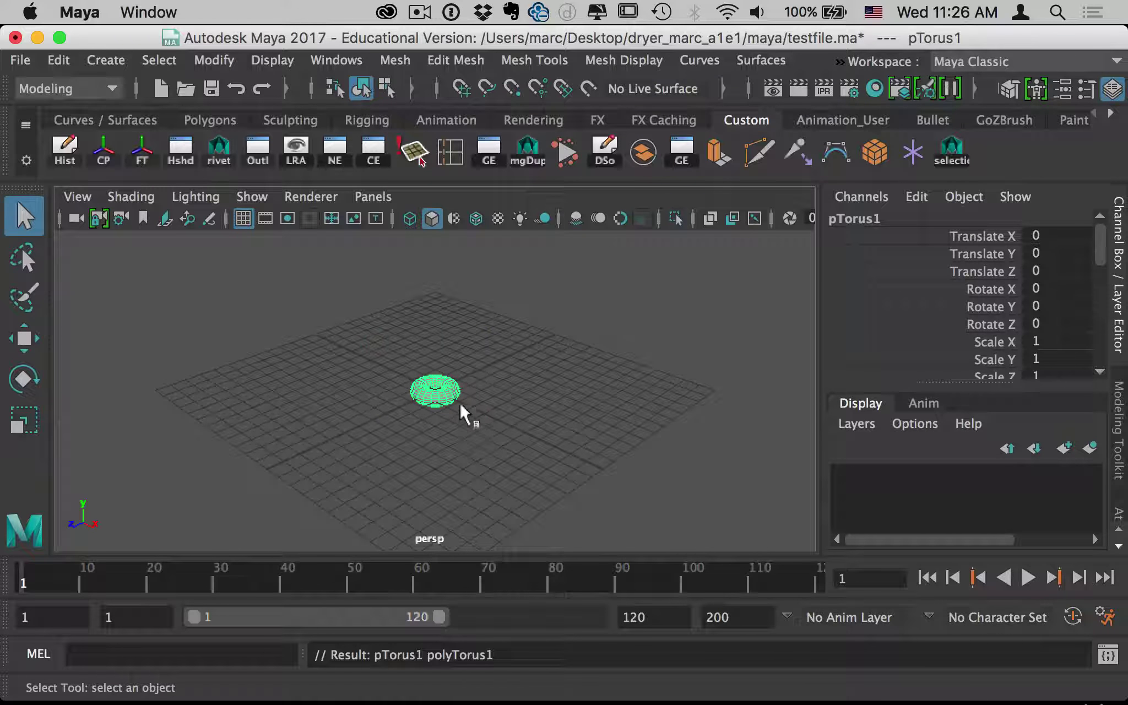
{"action": "key", "text": "r"}
{"action": "left_click_drag", "start_coordinate": [435, 390], "coordinate": [715, 395]}
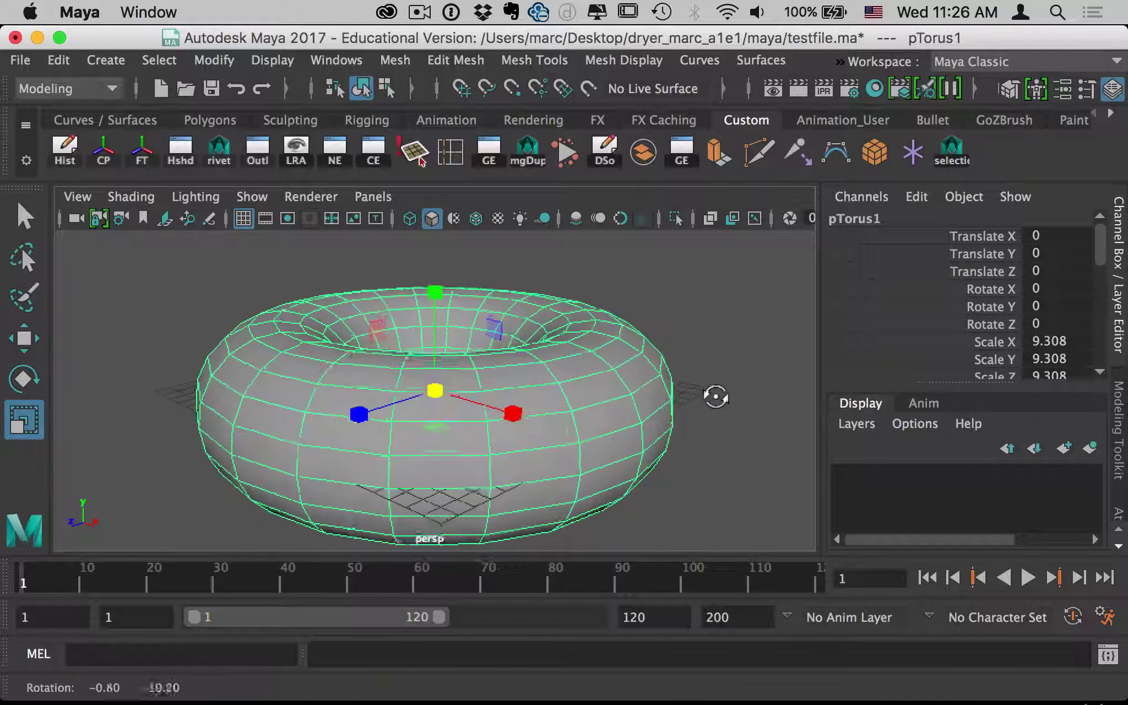
{"action": "right_click_drag", "start_coordinate": [715, 395], "coordinate": [534, 398], "text": "alt"}
{"action": "left_click_drag", "start_coordinate": [534, 397], "coordinate": [546, 438], "text": "alt"}
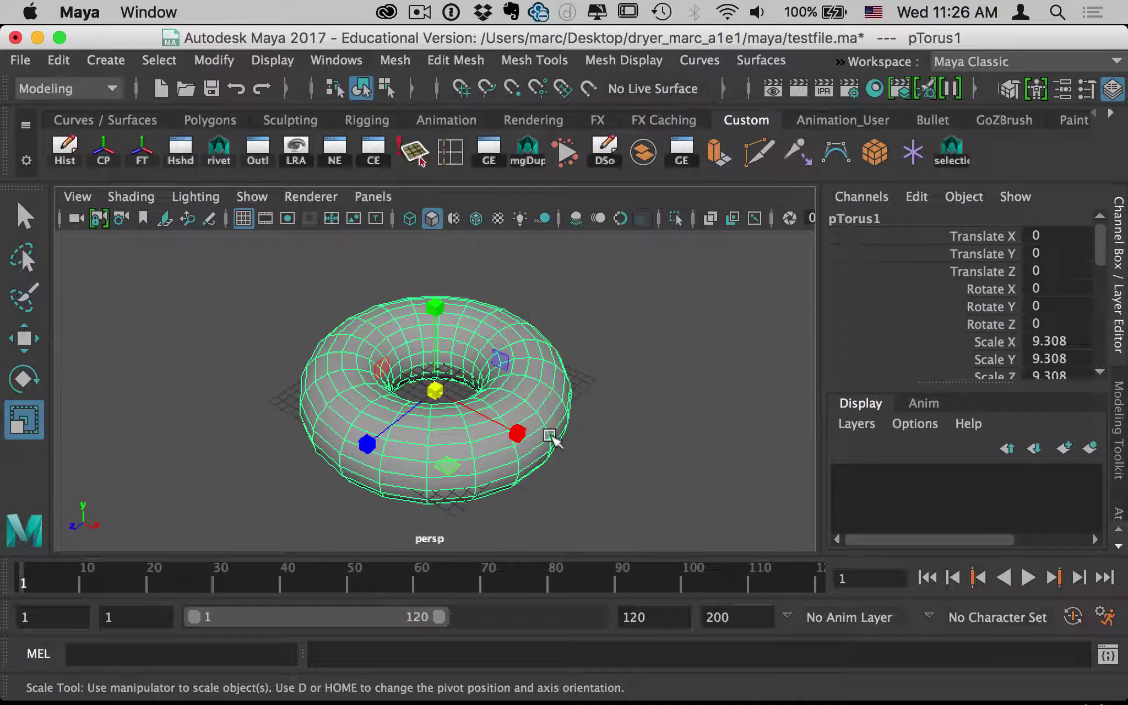
{"action": "key", "text": "super+s"}
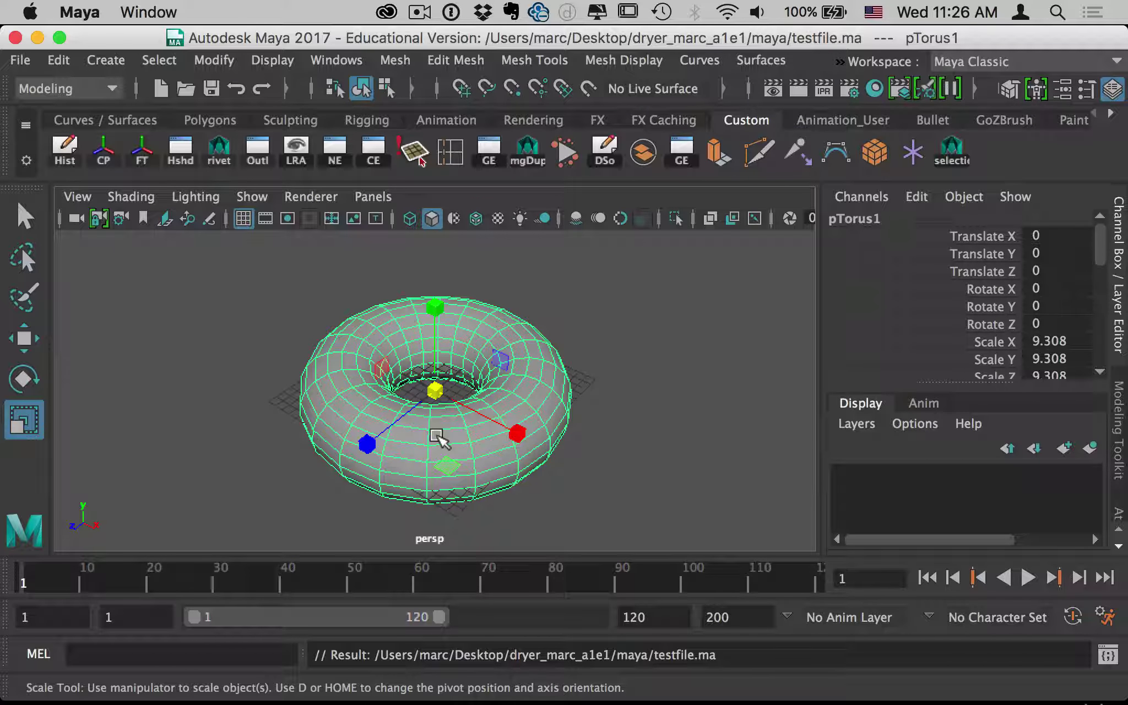
Duplicate the torus, move the copy off to the right, and save testfile.ma.
{"action": "key", "text": "super+d"}
{"action": "key", "text": "w"}
{"action": "left_click_drag", "start_coordinate": [455, 391], "coordinate": [774, 391]}
{"action": "right_click_drag", "start_coordinate": [774, 391], "coordinate": [534, 378], "text": "alt"}
{"action": "left_click_drag", "start_coordinate": [534, 377], "coordinate": [408, 384], "text": "alt"}
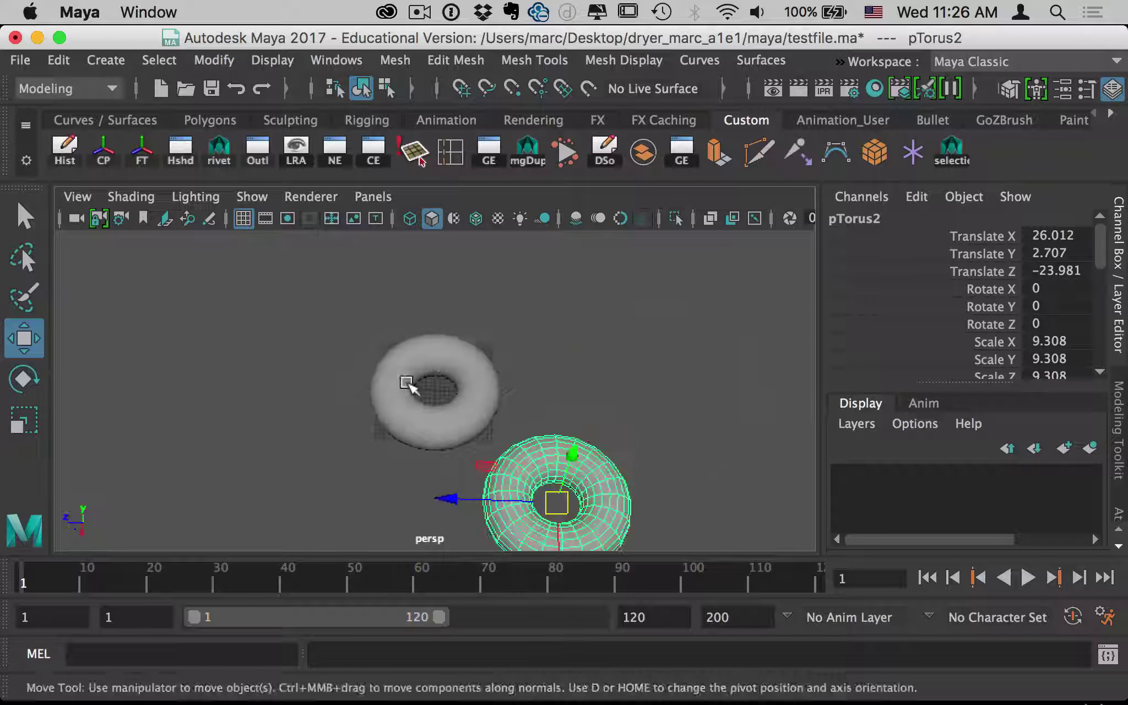
{"action": "key", "text": "super+s"}
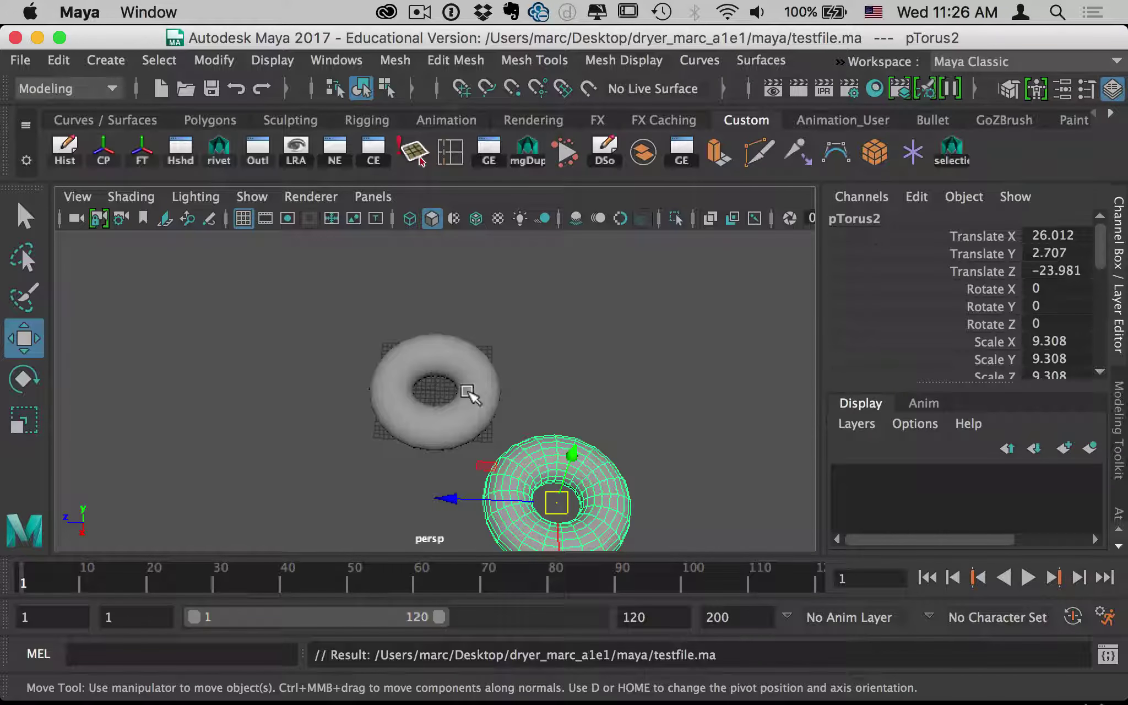
{"action": "key", "text": "super+Tab"}
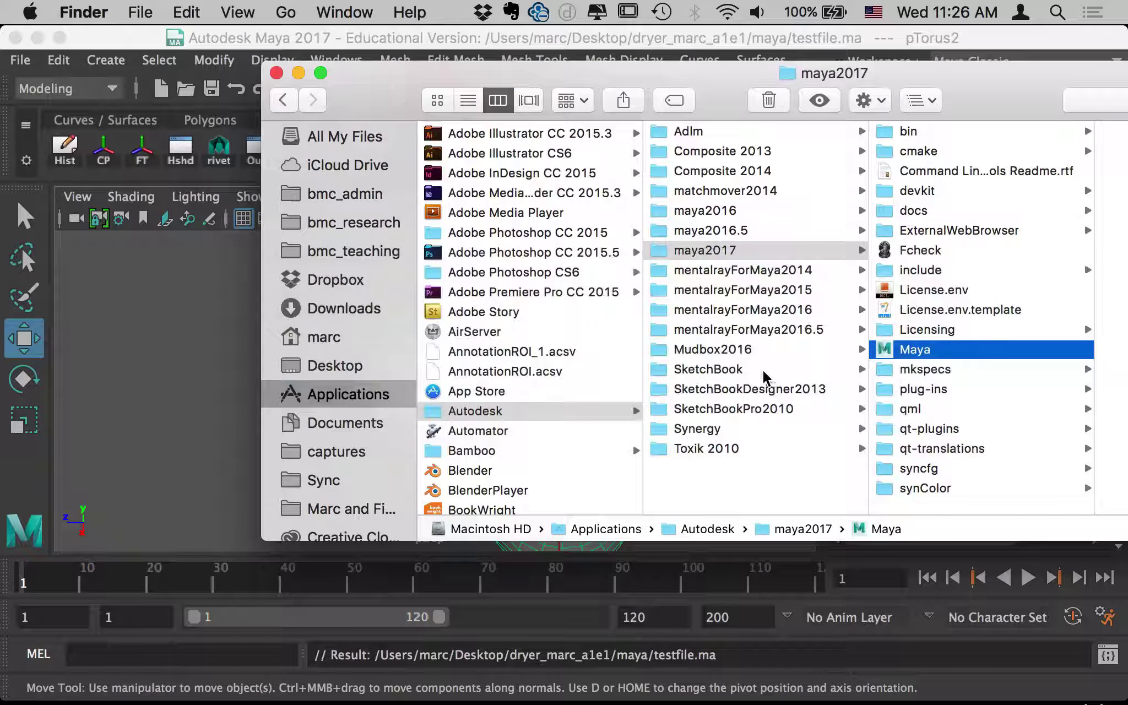
{"action": "left_click", "coordinate": [336, 366]}
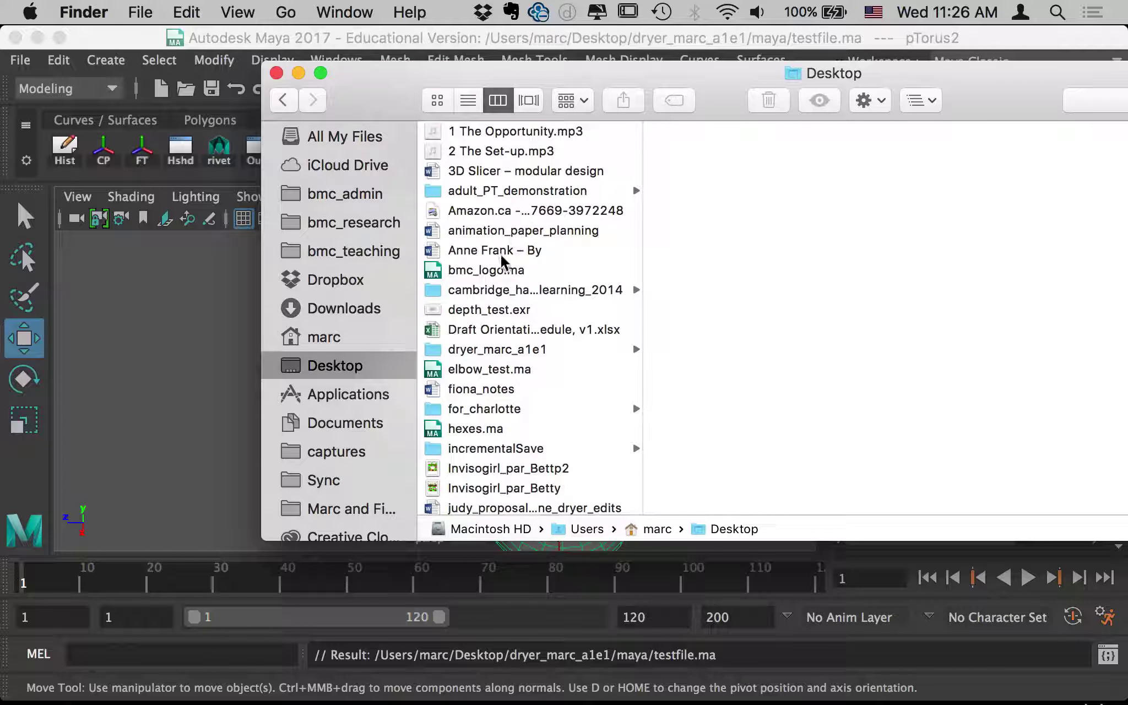
{"action": "scroll", "coordinate": [487, 422], "scroll_direction": "down", "scroll_amount": 2}
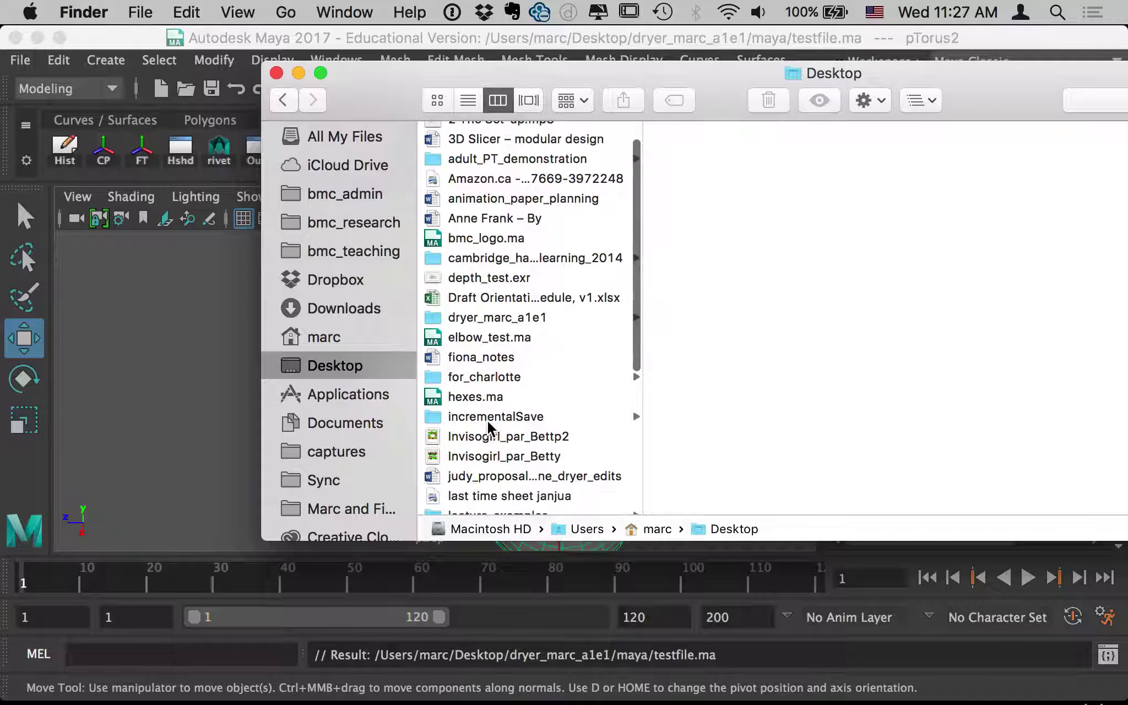
{"action": "scroll", "coordinate": [489, 424], "scroll_direction": "down", "scroll_amount": 3}
{"action": "scroll", "coordinate": [493, 430], "scroll_direction": "up", "scroll_amount": 5}
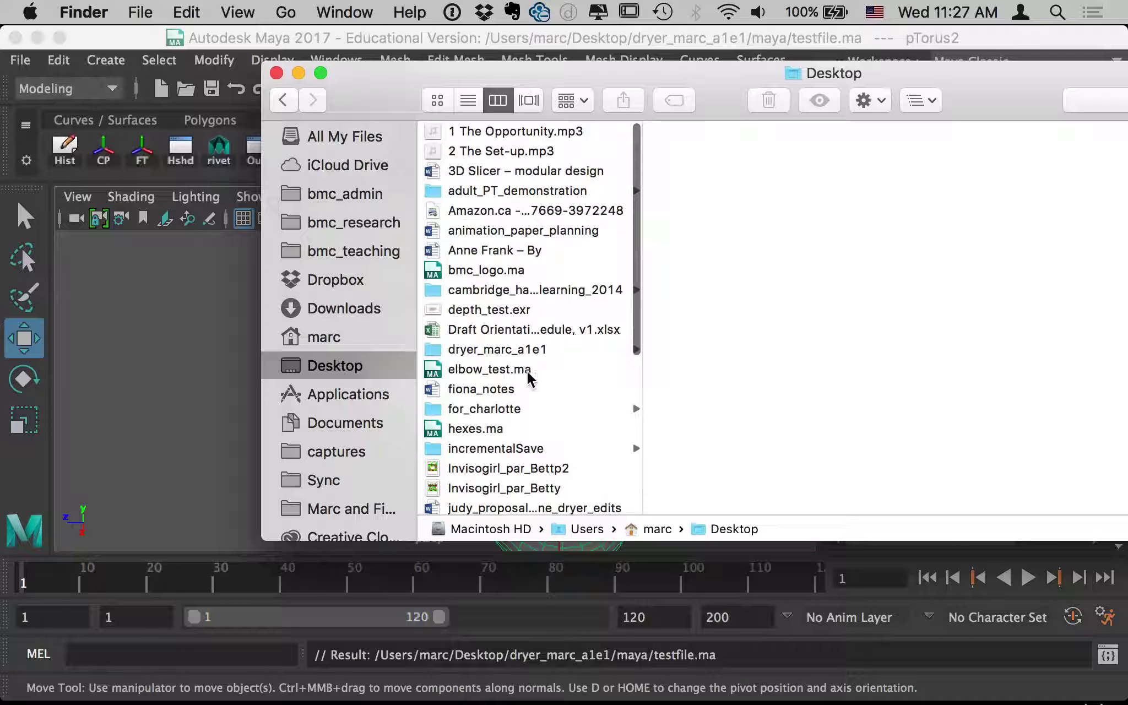
{"action": "left_click", "coordinate": [526, 351]}
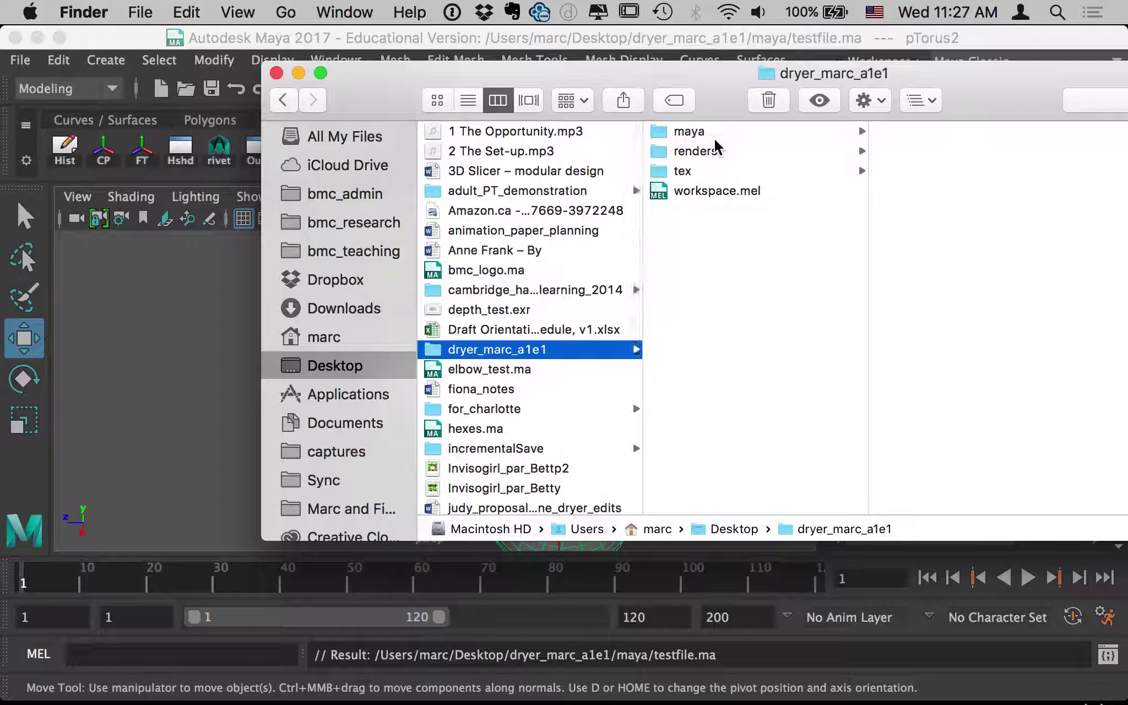
{"action": "left_click_drag", "start_coordinate": [716, 73], "coordinate": [495, 53]}
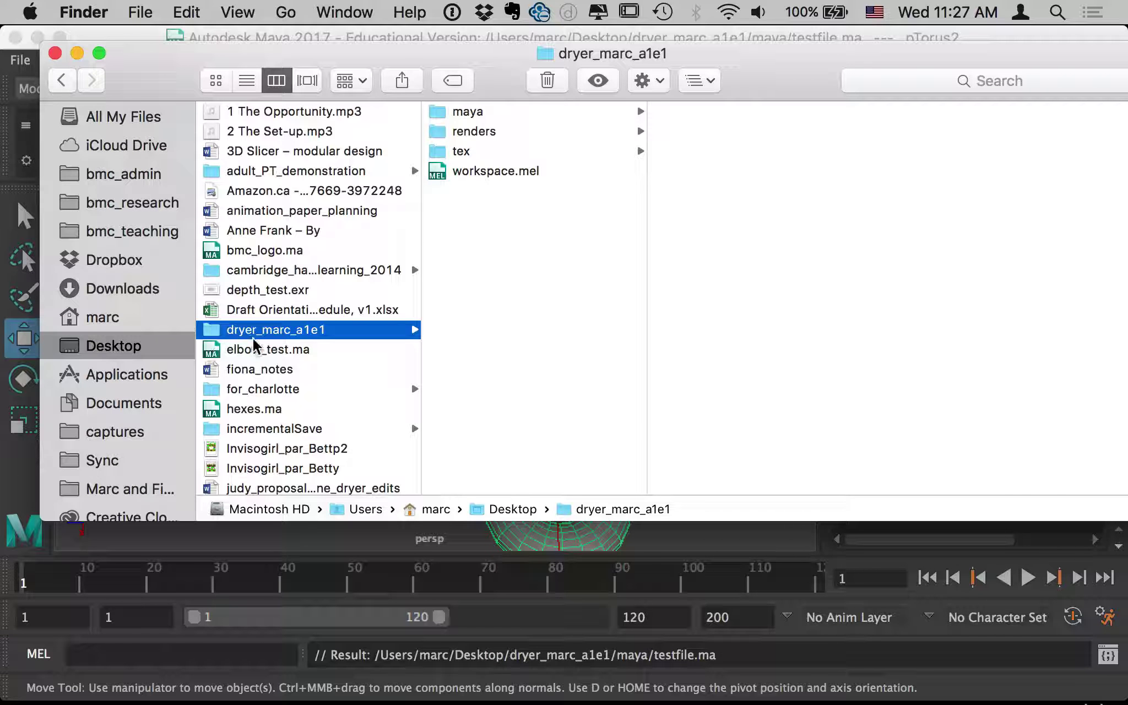
Look through the tex and renders folders, then open the maya folder.
{"action": "left_click", "coordinate": [447, 156]}
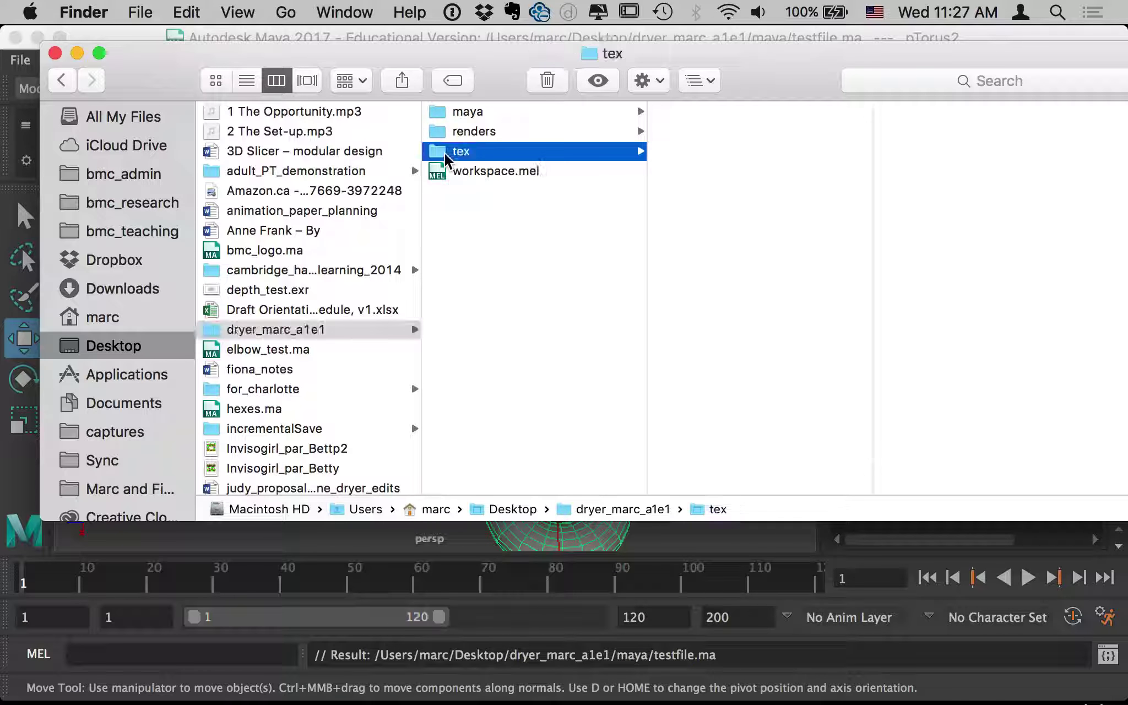
{"action": "left_click", "coordinate": [453, 138]}
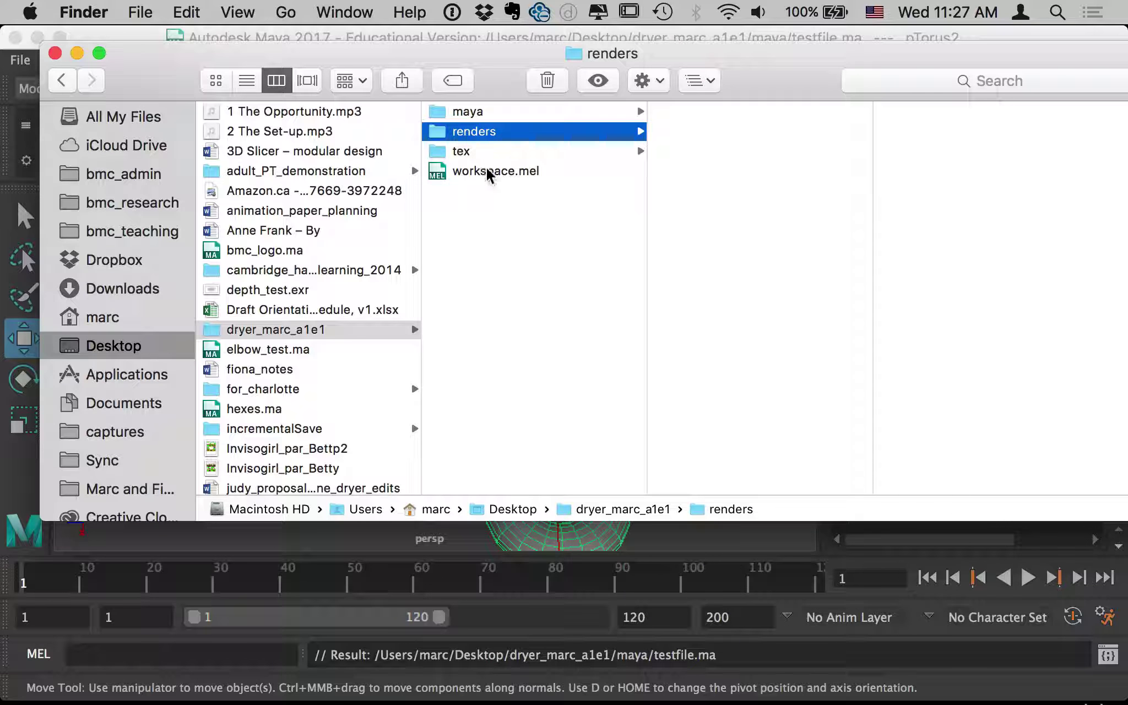
{"action": "left_click", "coordinate": [469, 113]}
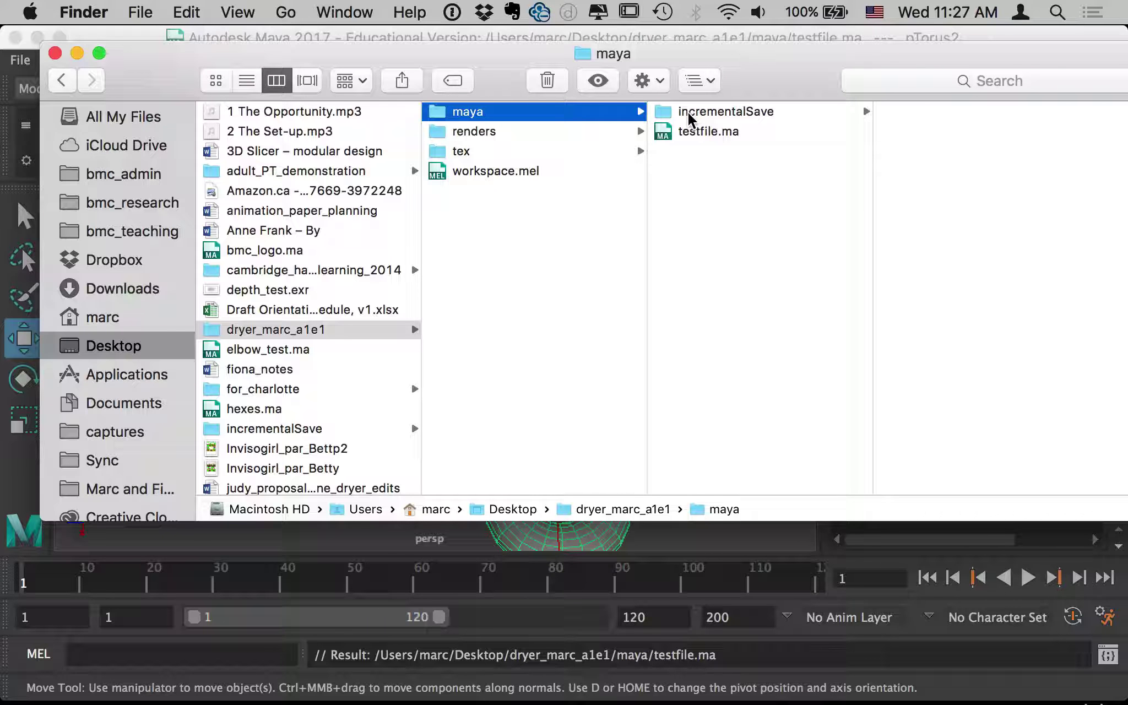
Open incrementalSave's testfile.ma folder to list testfile.0001.ma and testfile.0002.ma.
{"action": "left_click", "coordinate": [688, 117]}
{"action": "left_click_drag", "start_coordinate": [787, 60], "coordinate": [696, 52]}
{"action": "left_click", "coordinate": [862, 108]}
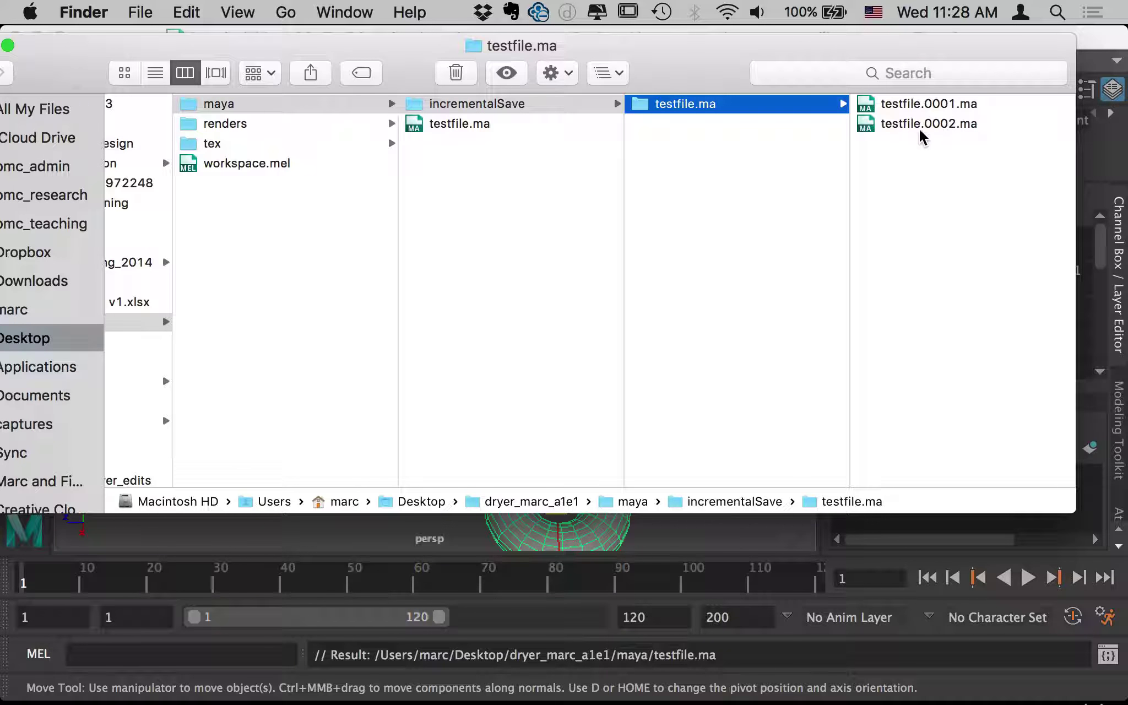
Move the second torus toward the lower left and increment-save the scene as testfile.0003.ma.
{"action": "left_click", "coordinate": [379, 546]}
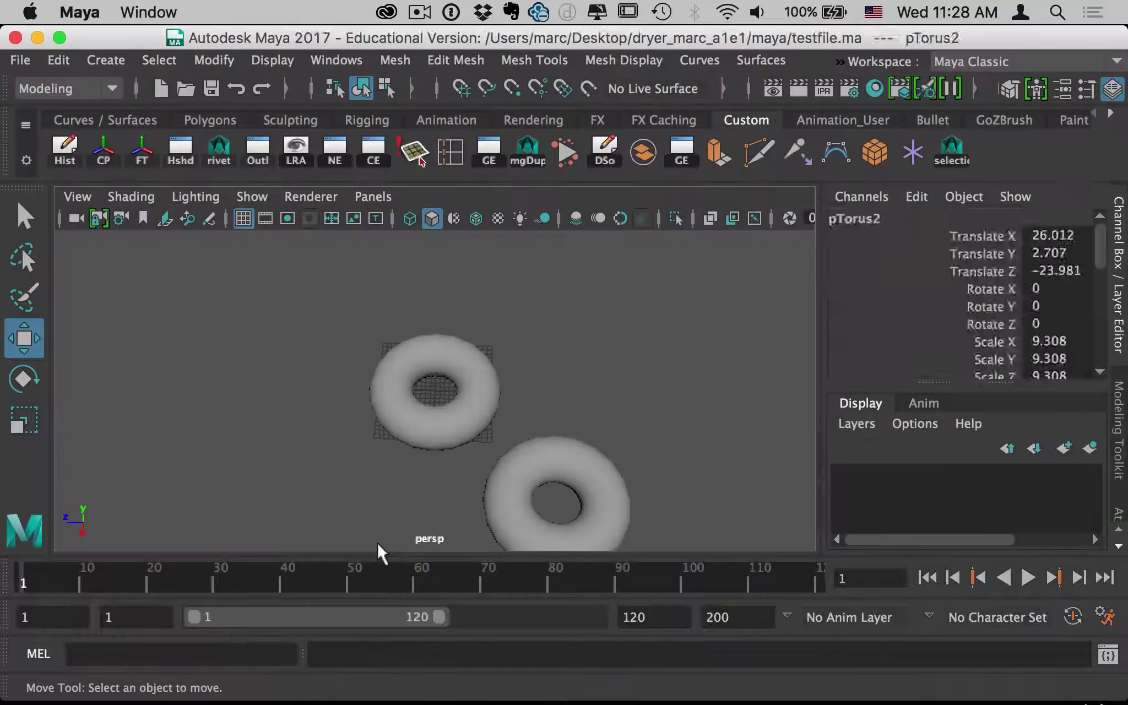
{"action": "left_click", "coordinate": [487, 454]}
{"action": "left_click_drag", "start_coordinate": [446, 489], "coordinate": [140, 479]}
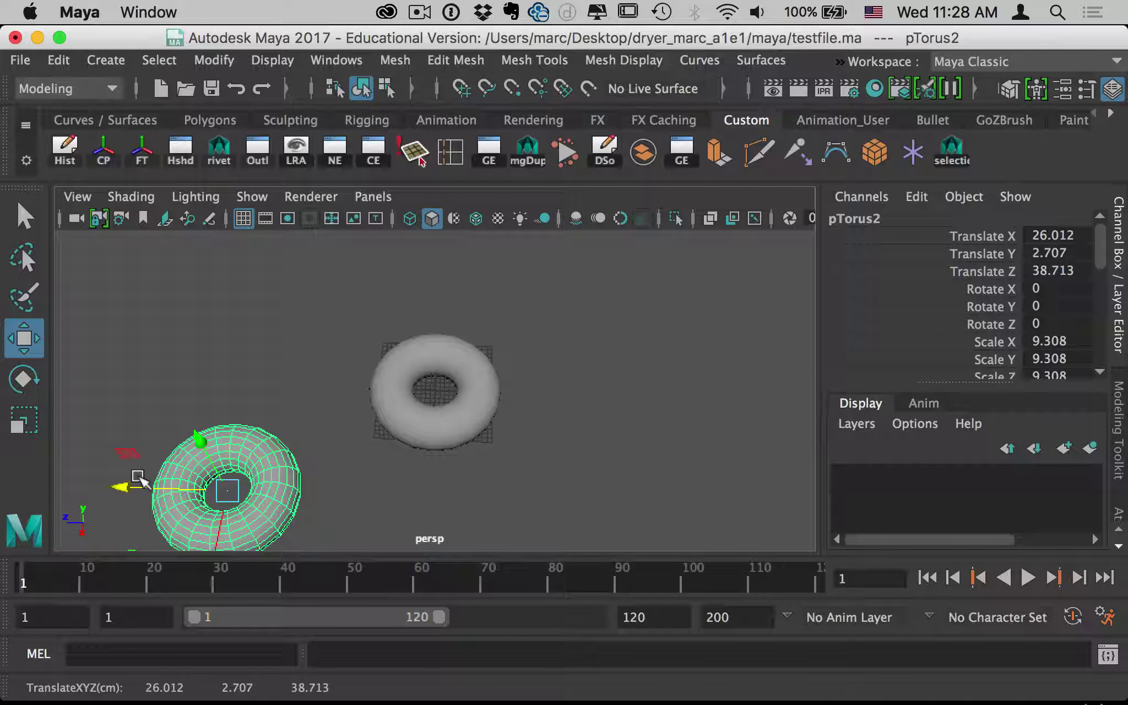
{"action": "key", "text": "super+s"}
{"action": "key", "text": "super+Tab"}
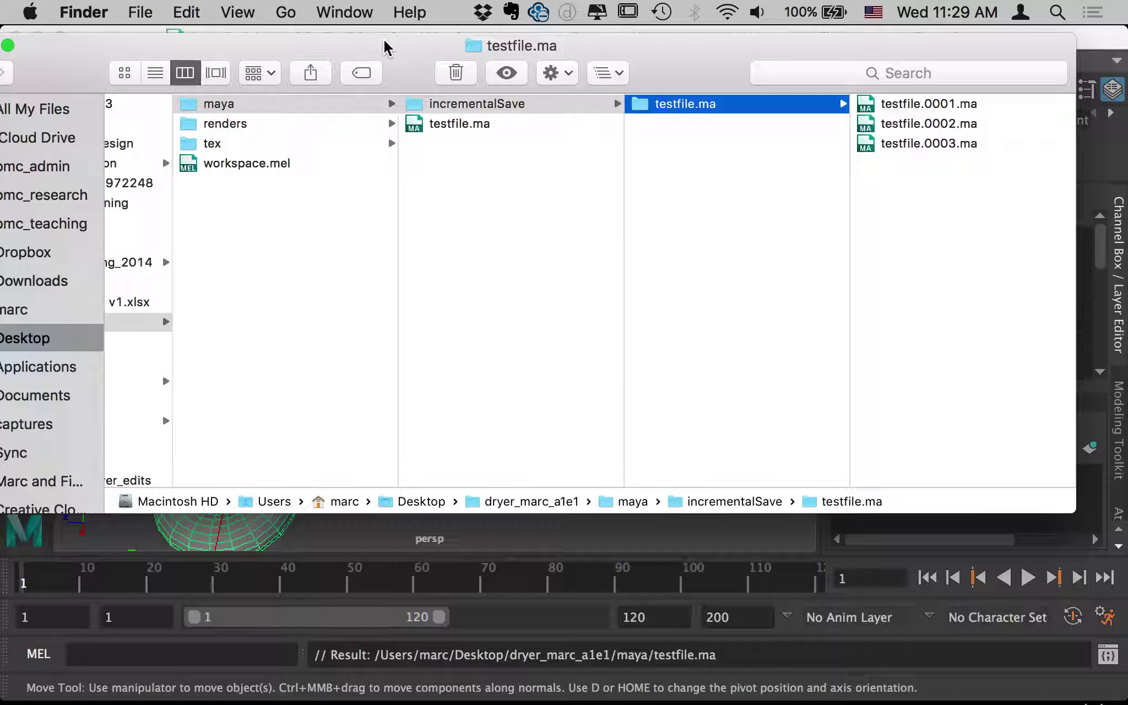
Shift the Finder window down and right, then bring Maya's testfile.ma scene forward.
{"action": "left_click_drag", "start_coordinate": [393, 44], "coordinate": [622, 153]}
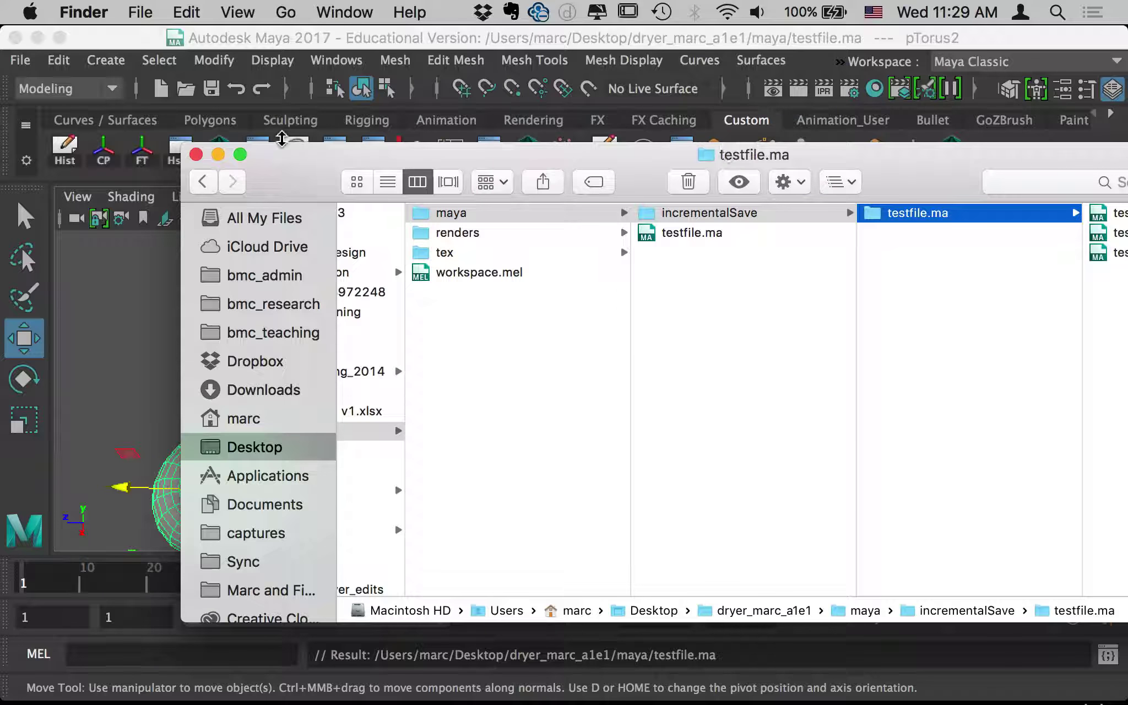
{"action": "left_click", "coordinate": [344, 45]}
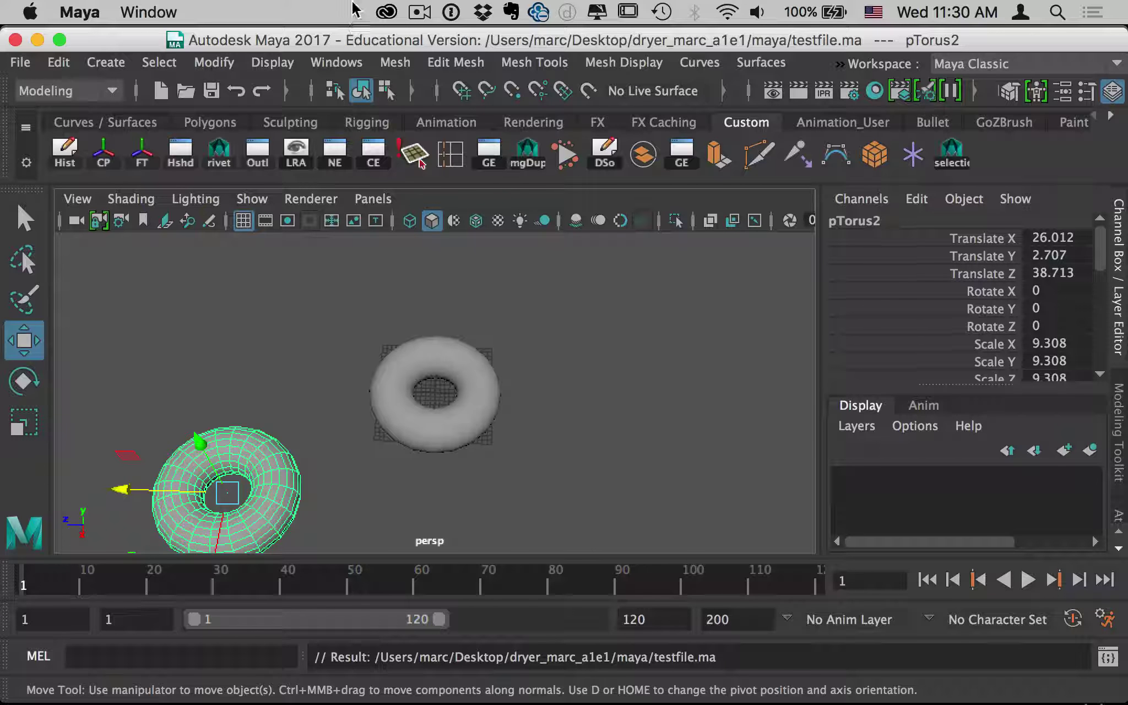
{"action": "left_click", "coordinate": [20, 62]}
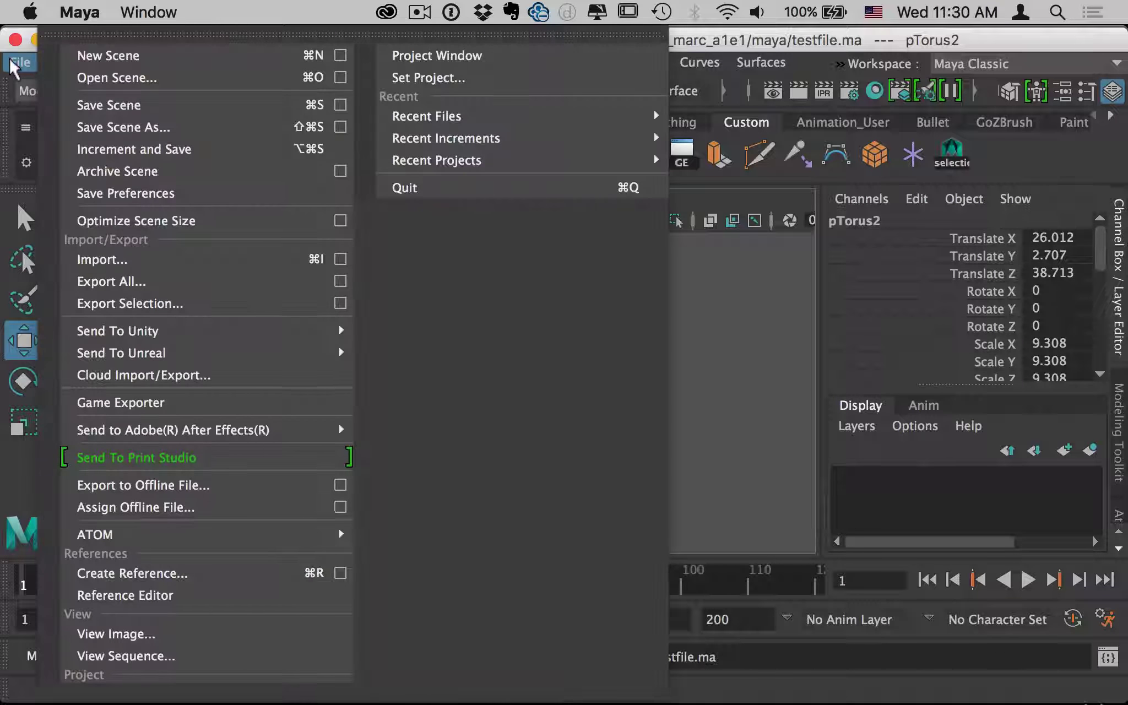
{"action": "left_click", "coordinate": [182, 129]}
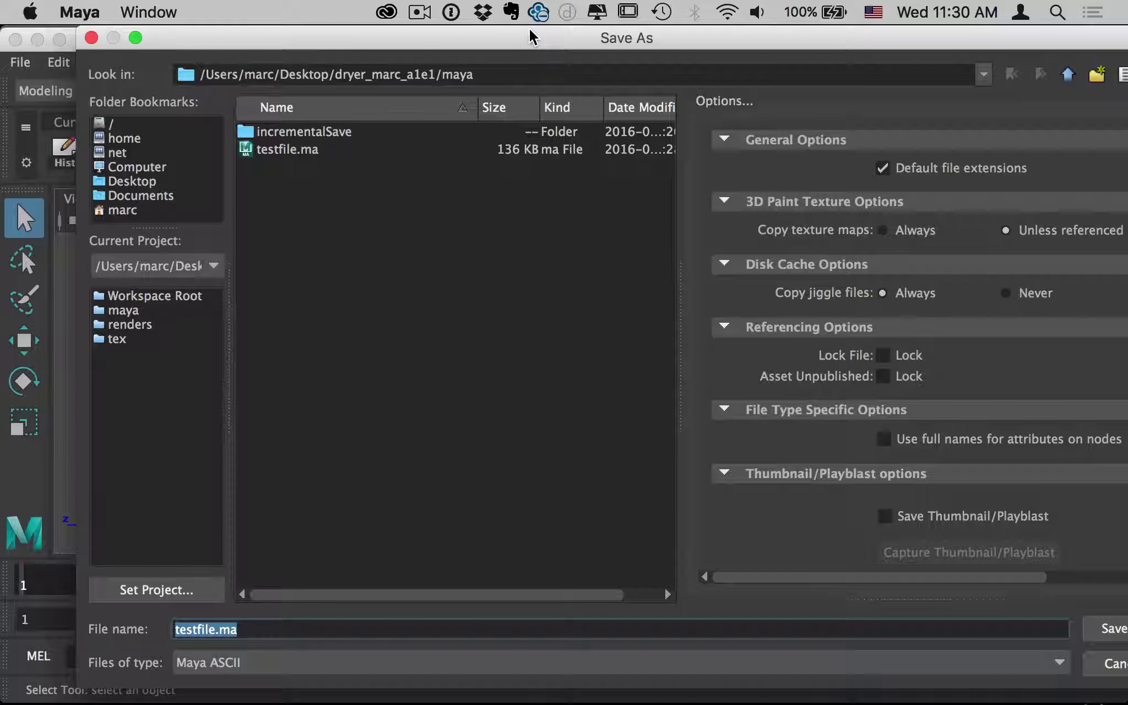
{"action": "left_click_drag", "start_coordinate": [530, 30], "coordinate": [510, 30]}
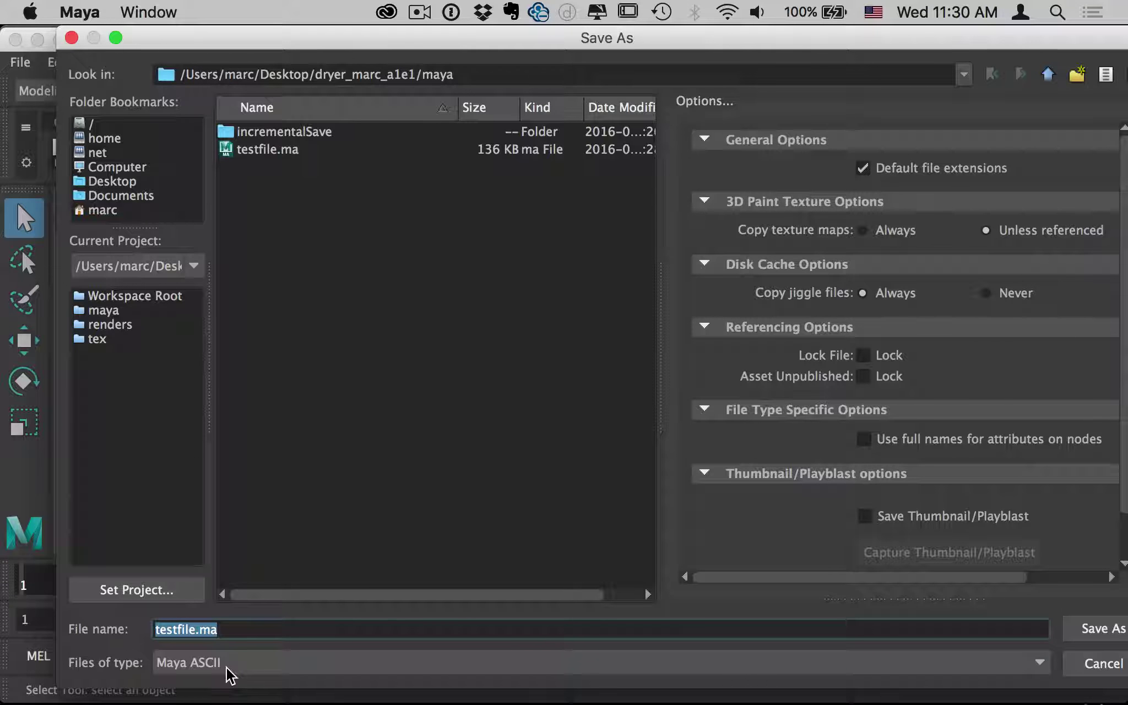
{"action": "left_click", "coordinate": [313, 665]}
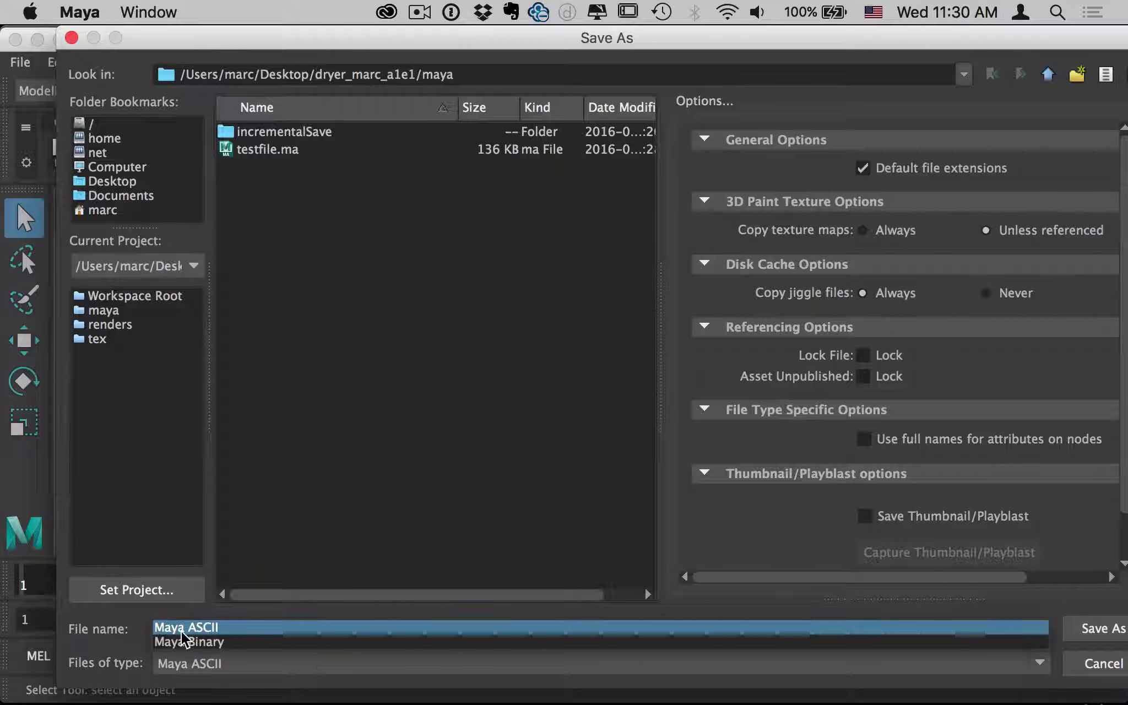
{"action": "left_click", "coordinate": [208, 640]}
{"action": "left_click", "coordinate": [207, 661]}
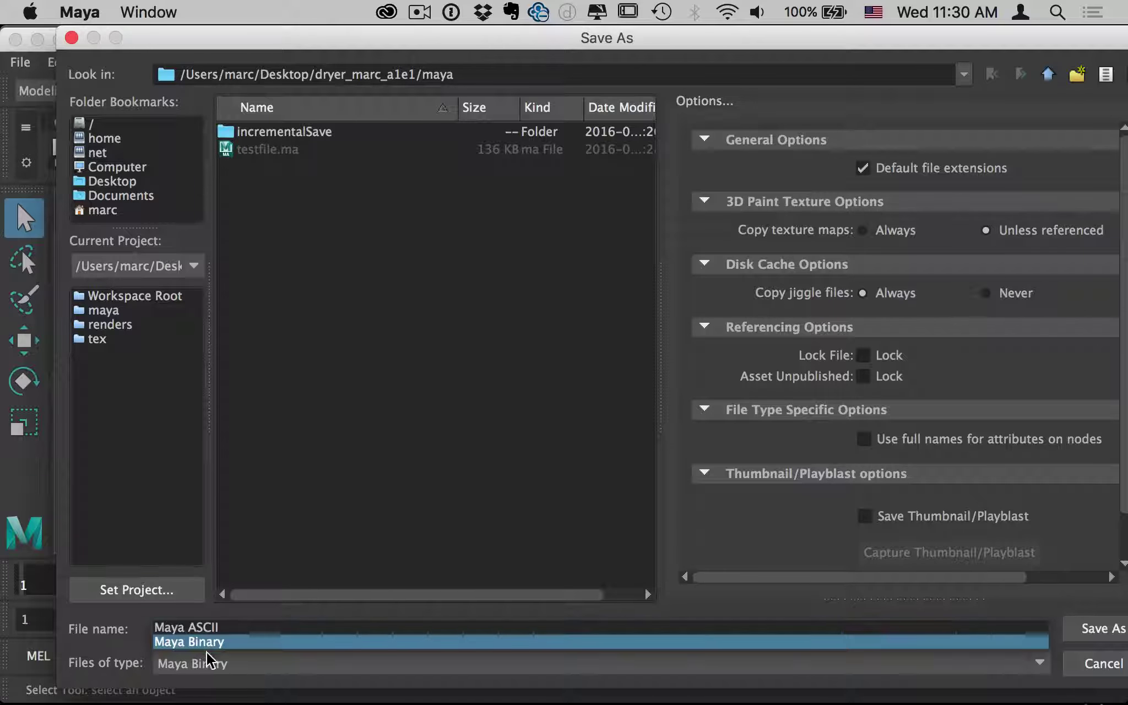
{"action": "left_click", "coordinate": [207, 628]}
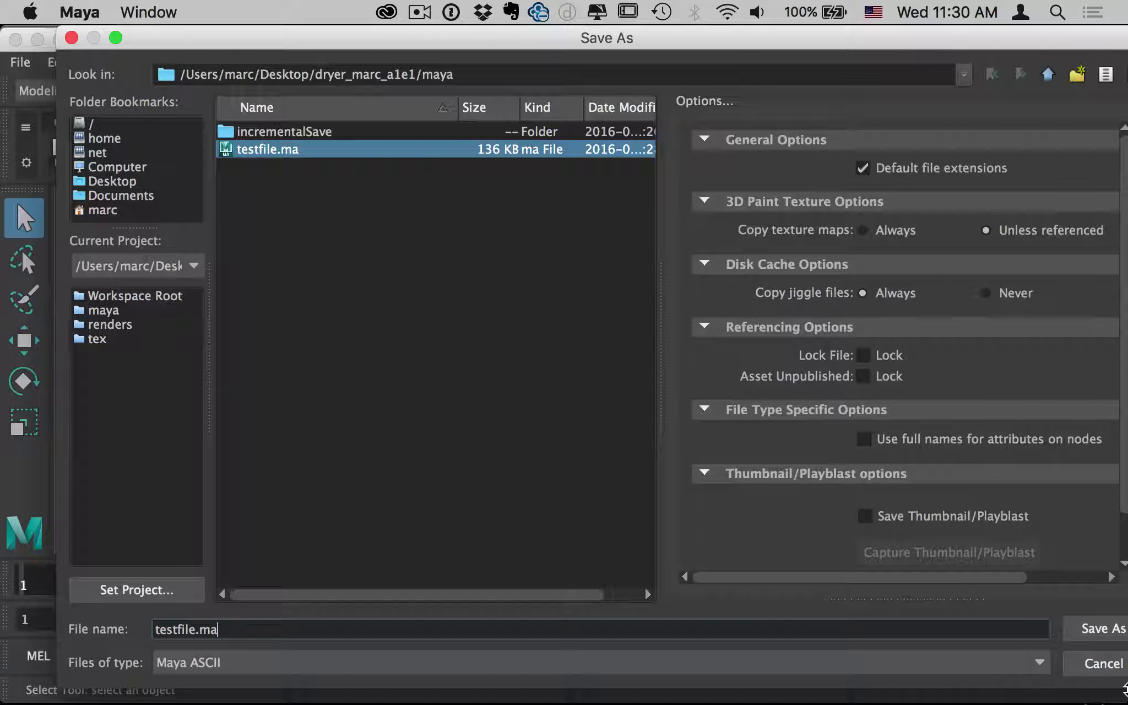
{"action": "left_click", "coordinate": [1104, 664]}
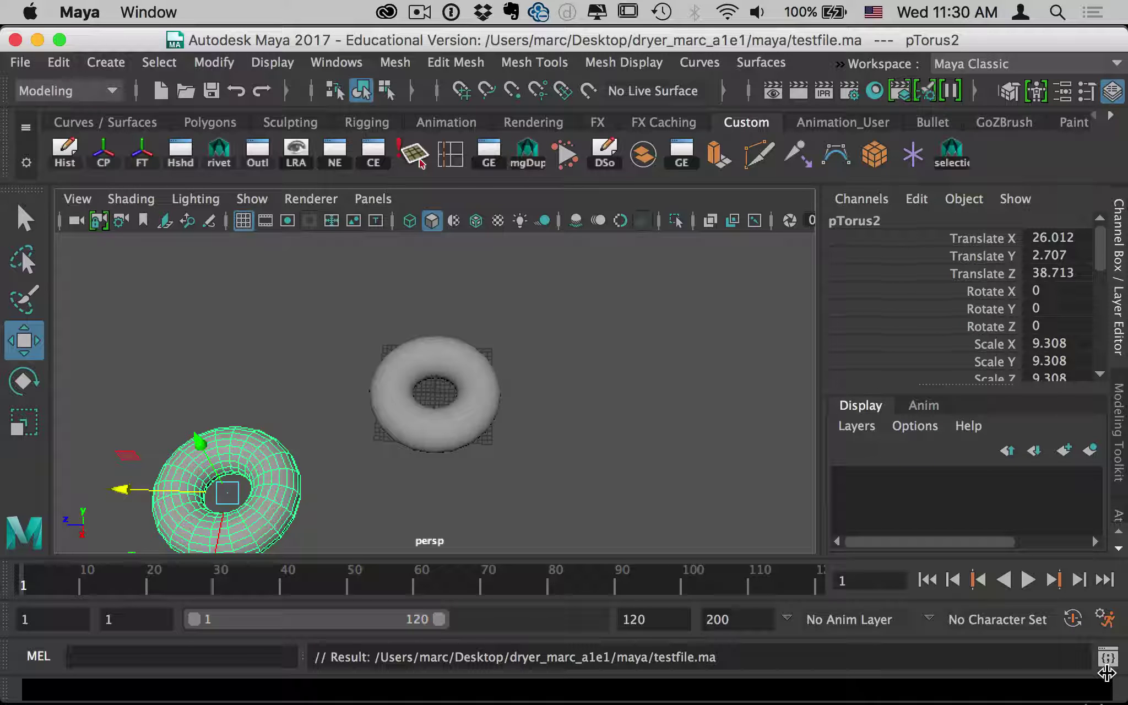